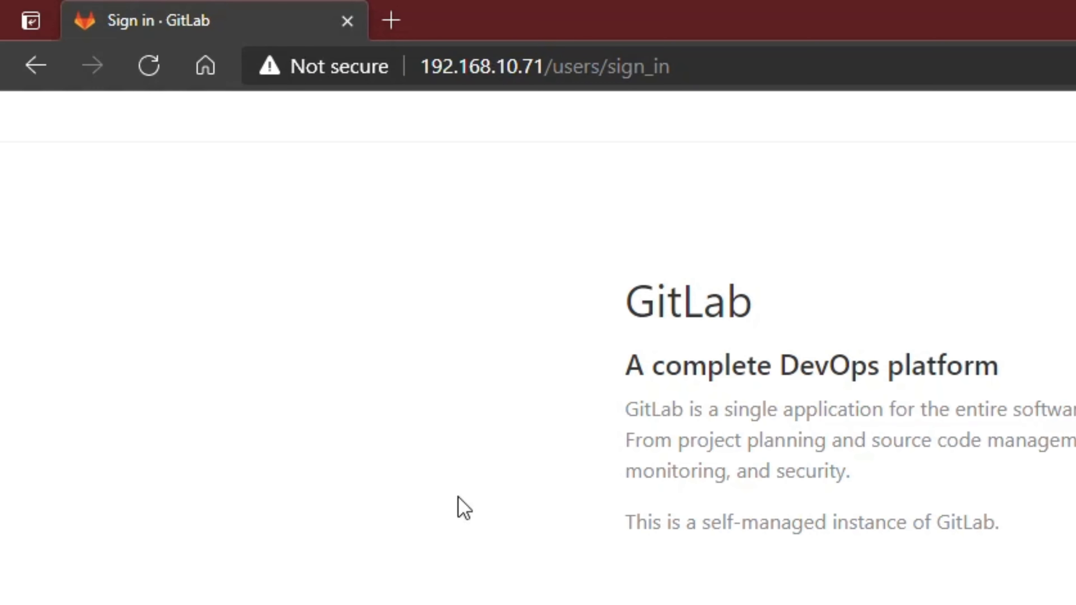
- Enter username 'root' and the account password on the GitLab sign-in form
{"action": "left_click", "coordinate": [692, 71]}
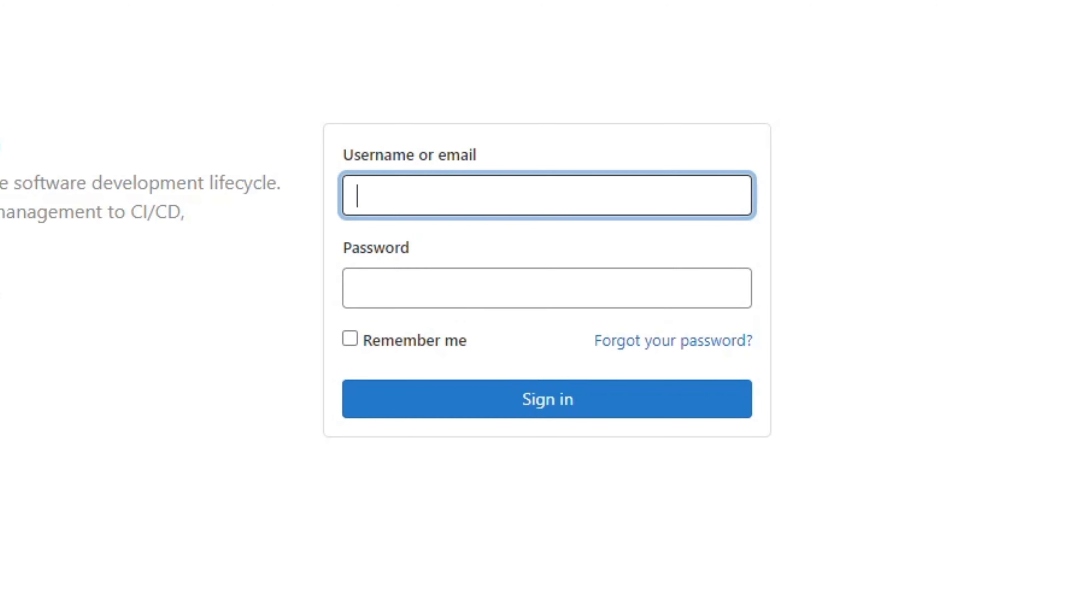
{"action": "type", "text": "root"}
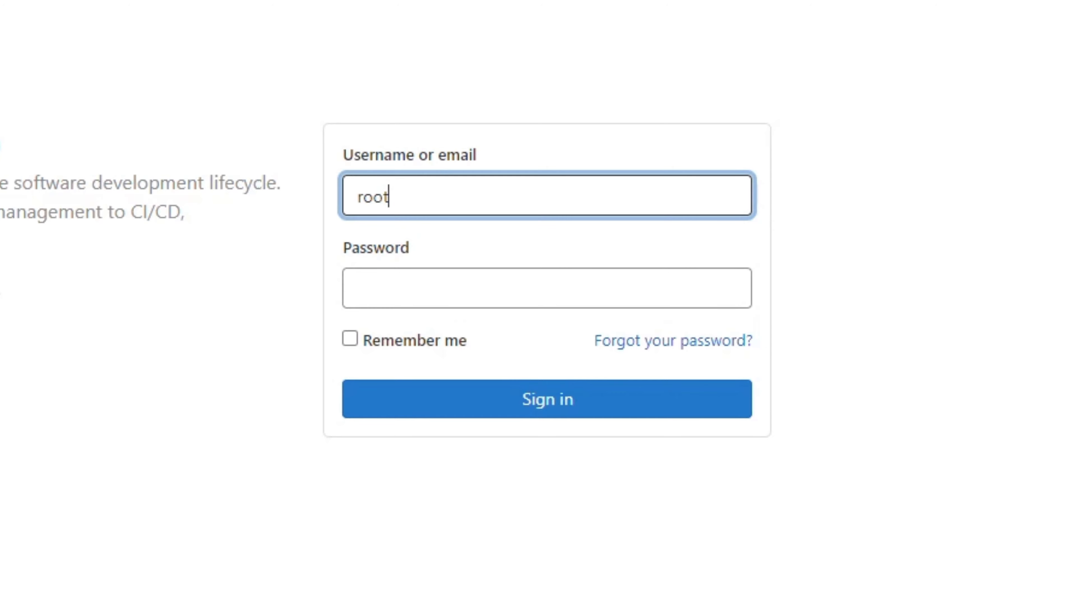
{"action": "key", "text": "Tab"}
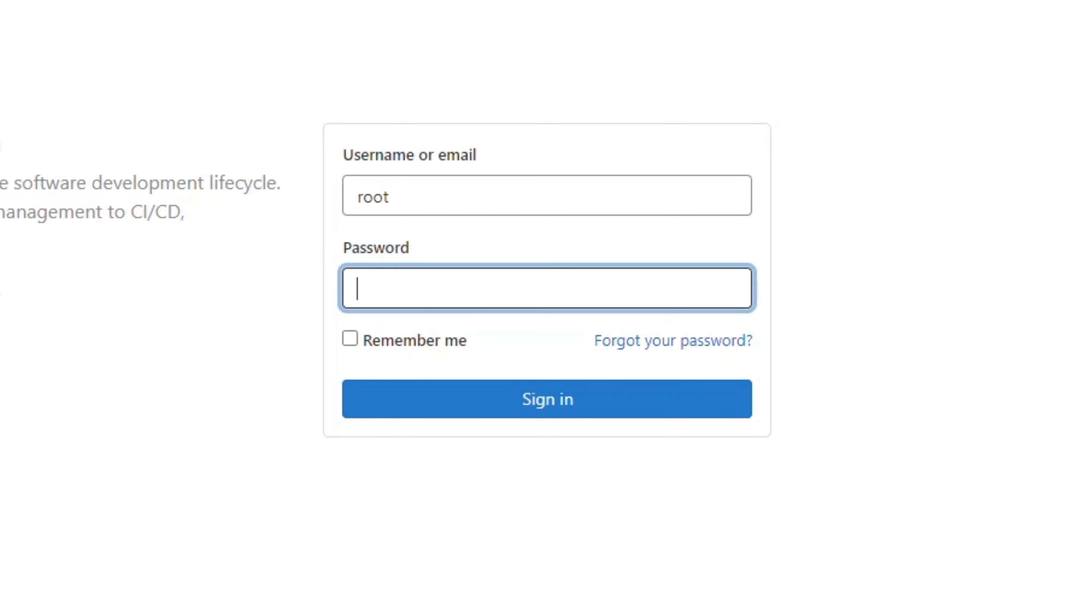
{"action": "type", "text": "•••••••••"}
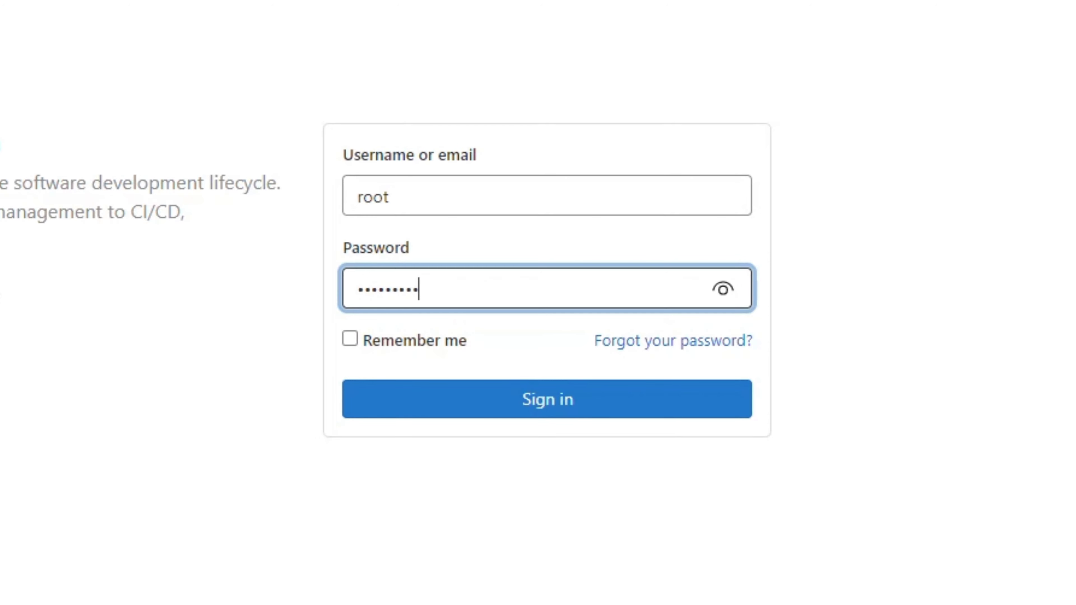
- Submit the sign-in to reach the Projects dashboard listing the Monitoring project
{"action": "key", "text": "Return"}
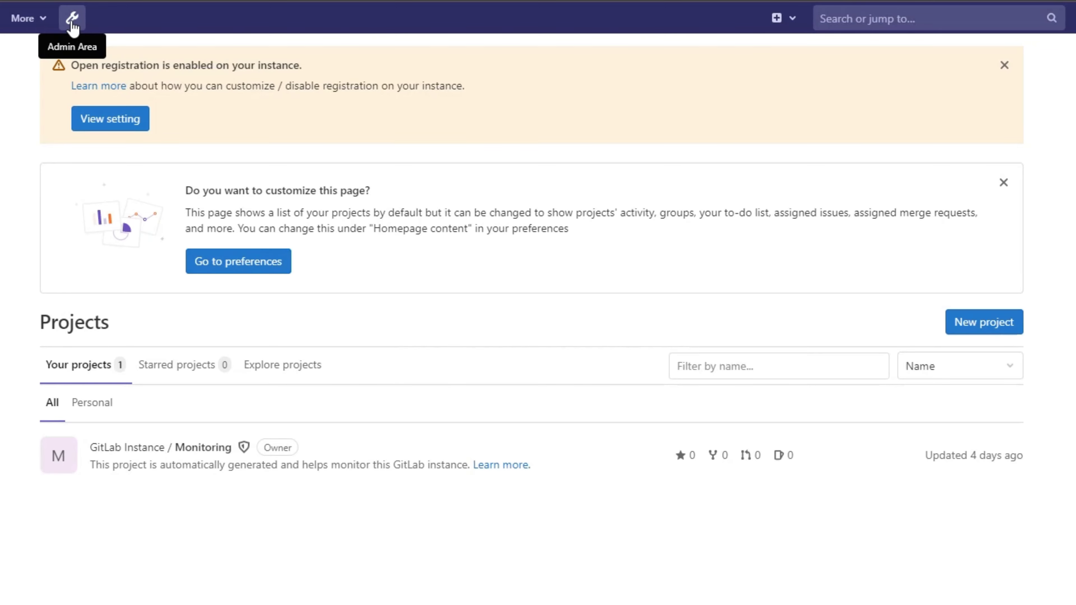
- Go to Admin Area Settings > General and expand Sign-up restrictions
{"action": "left_click", "coordinate": [72, 19]}
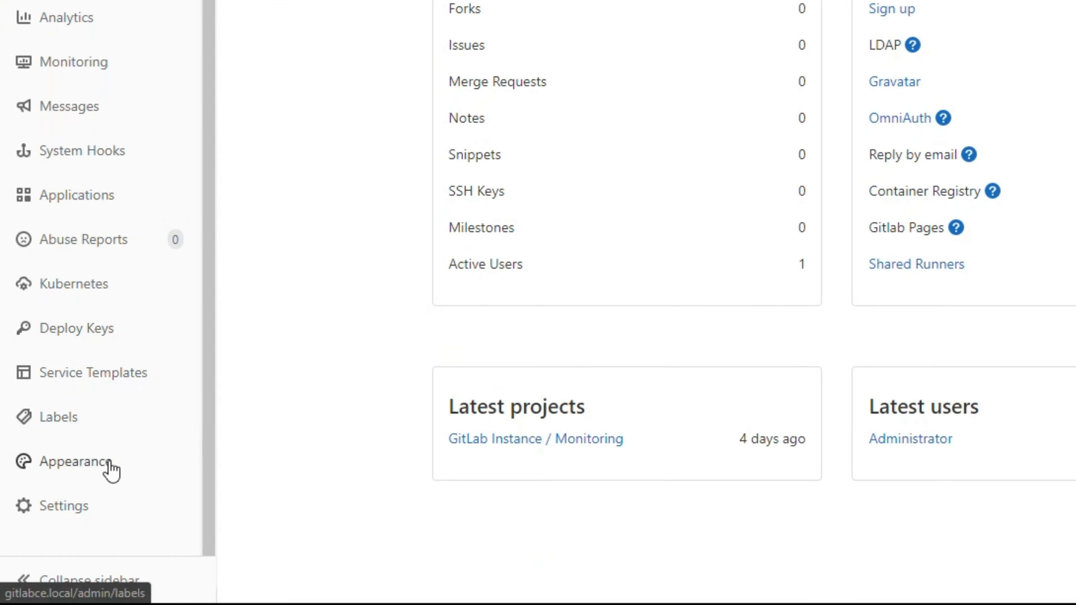
{"action": "mouse_move", "coordinate": [49, 565]}
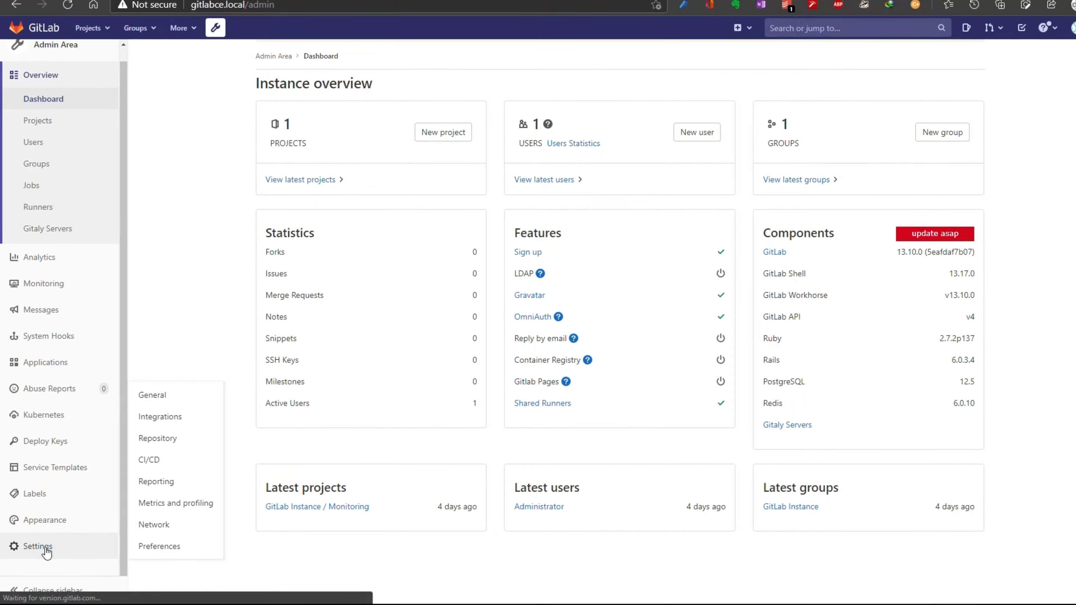
{"action": "left_click", "coordinate": [46, 549]}
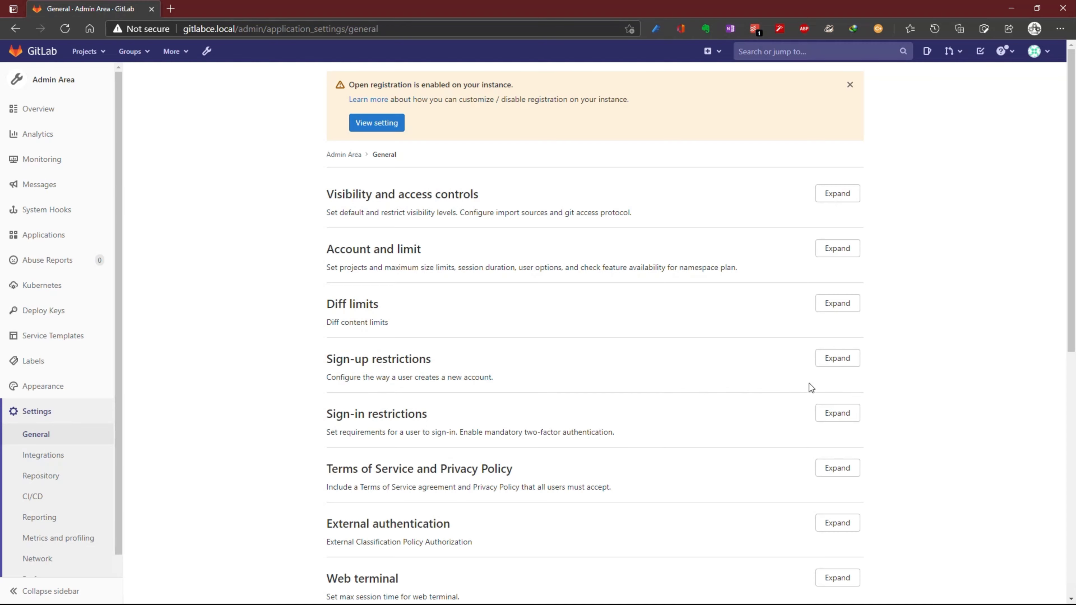
{"action": "left_click", "coordinate": [837, 358]}
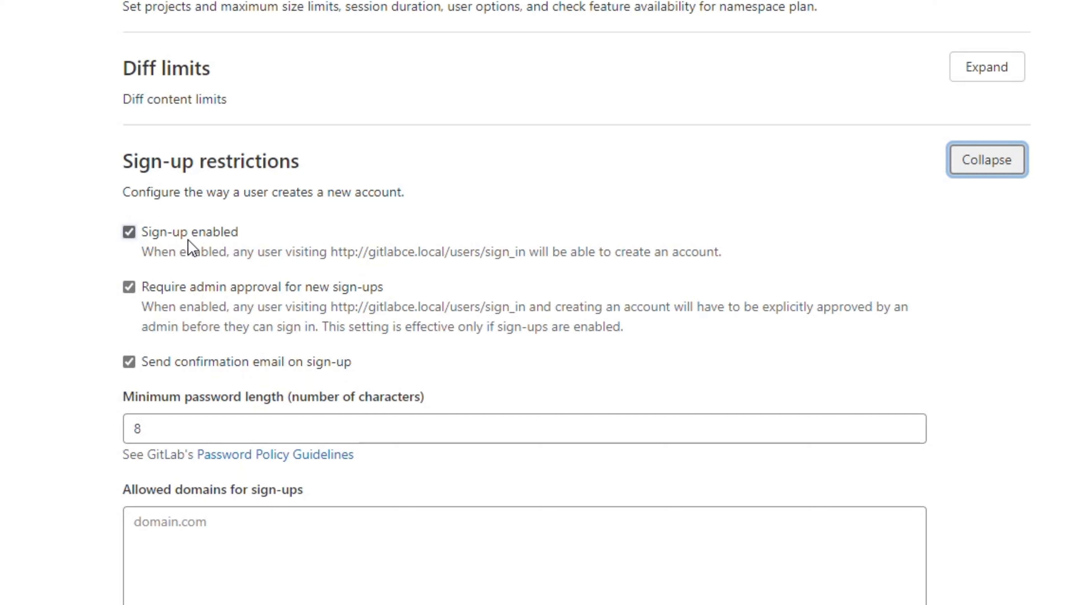
- Uncheck Sign-up enabled and save, leaving admin approval and confirmation email on
{"action": "left_click", "coordinate": [130, 234]}
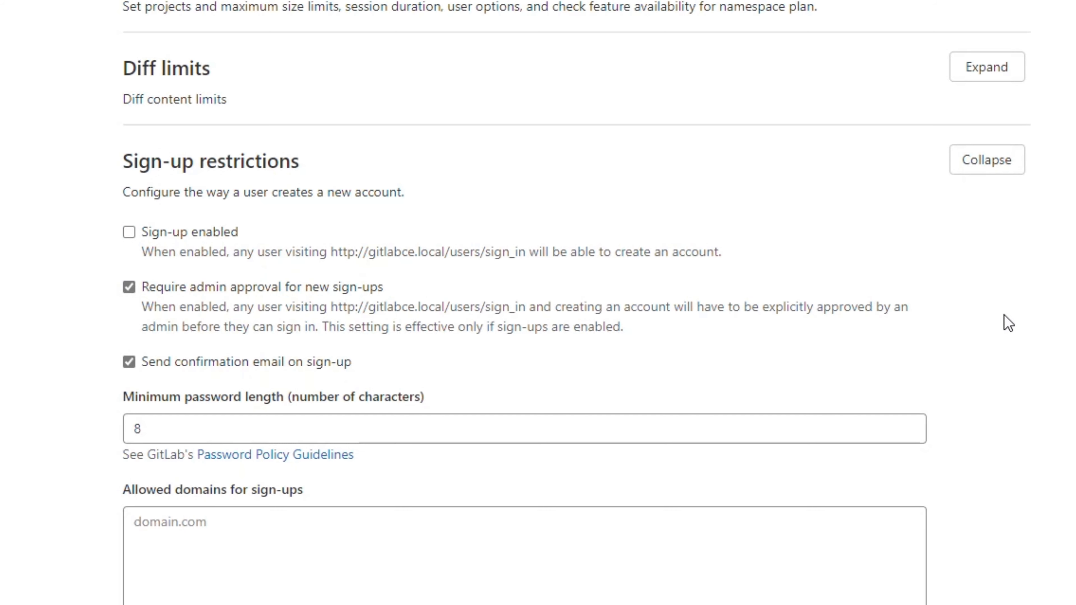
{"action": "scroll", "coordinate": [1008, 323], "scroll_direction": "down", "scroll_amount": 5}
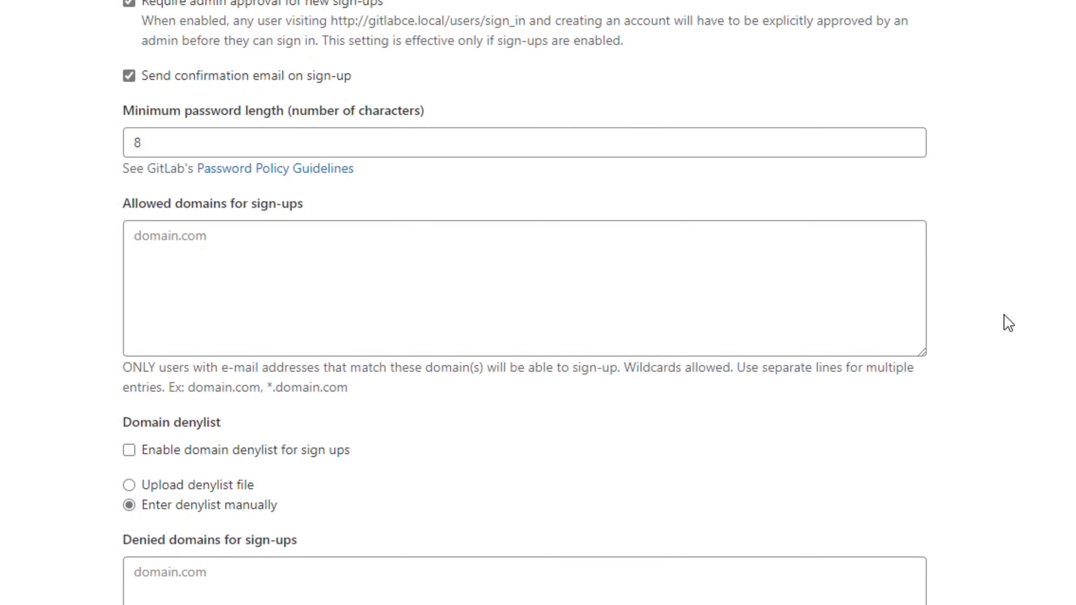
{"action": "scroll", "coordinate": [1008, 323], "scroll_direction": "down", "scroll_amount": 12}
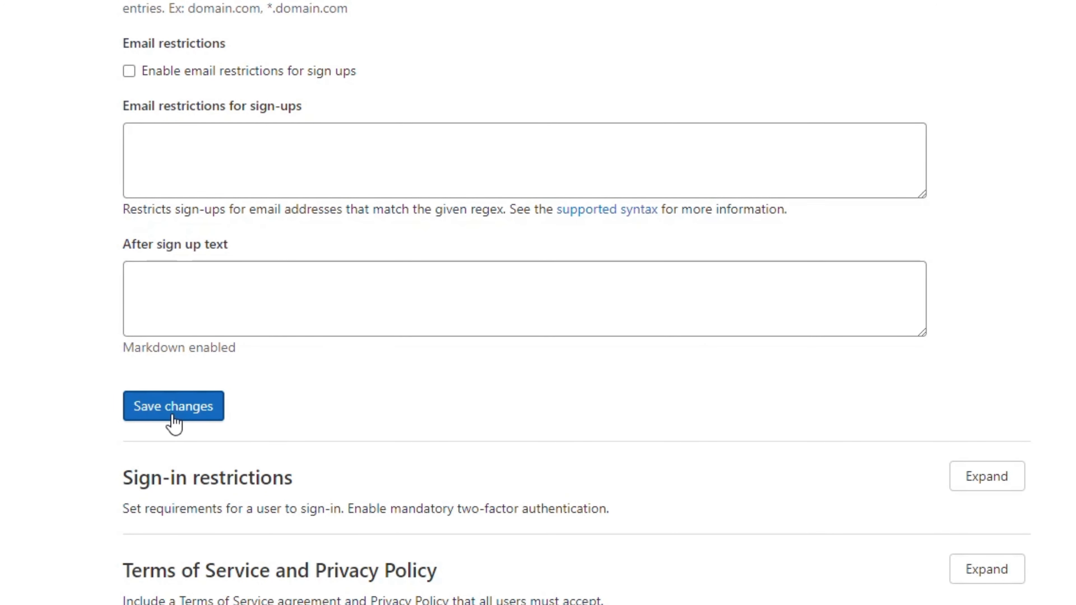
{"action": "left_click", "coordinate": [184, 418]}
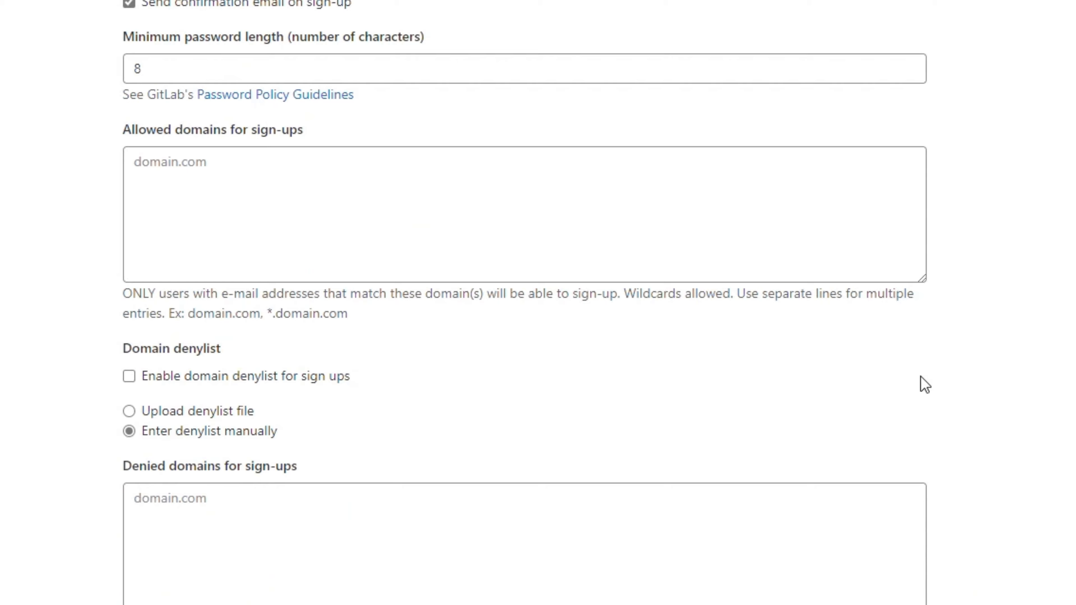
{"action": "scroll", "coordinate": [922, 383], "scroll_direction": "up", "scroll_amount": 9}
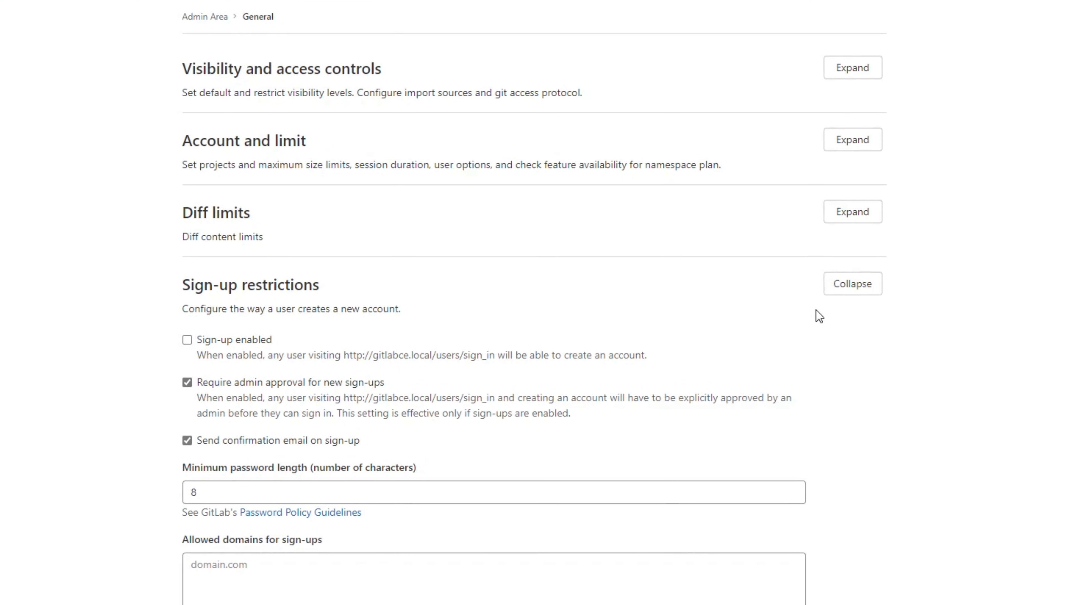
- Review Visibility and access controls (Private default visibility) without changes, then collapse the sections
{"action": "left_click", "coordinate": [855, 286]}
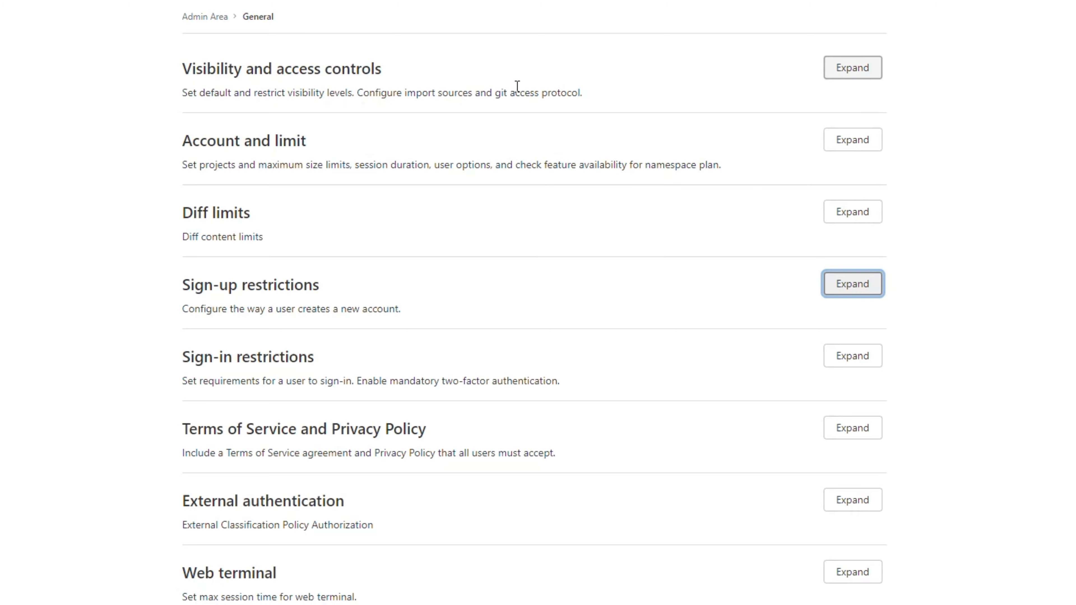
{"action": "left_click", "coordinate": [848, 69]}
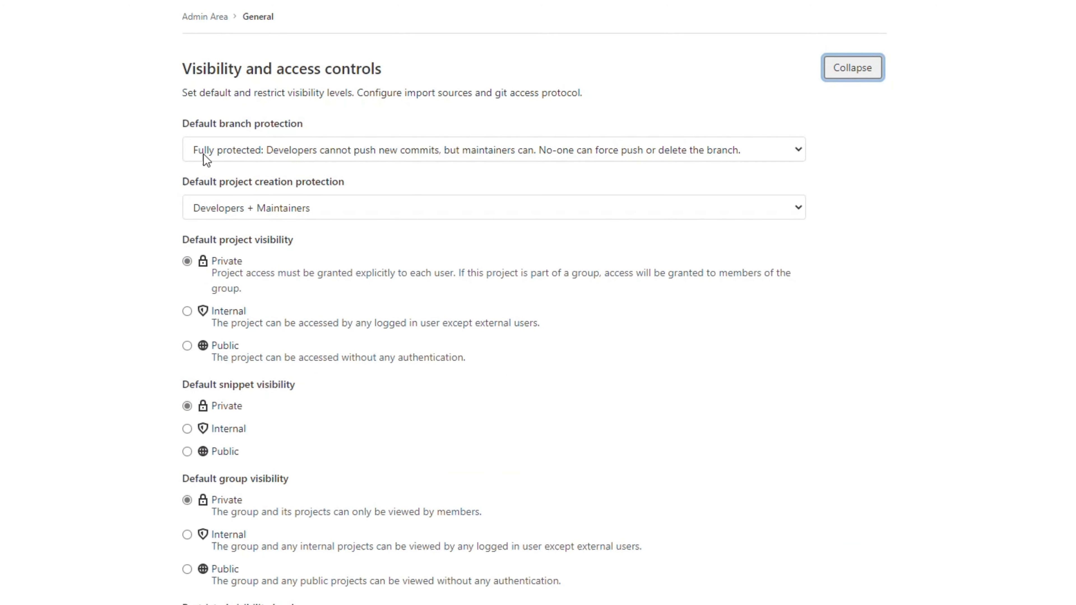
{"action": "scroll", "coordinate": [435, 375], "scroll_direction": "down", "scroll_amount": 5}
{"action": "scroll", "coordinate": [438, 363], "scroll_direction": "up", "scroll_amount": 5}
{"action": "scroll", "coordinate": [372, 466], "scroll_direction": "down", "scroll_amount": 3}
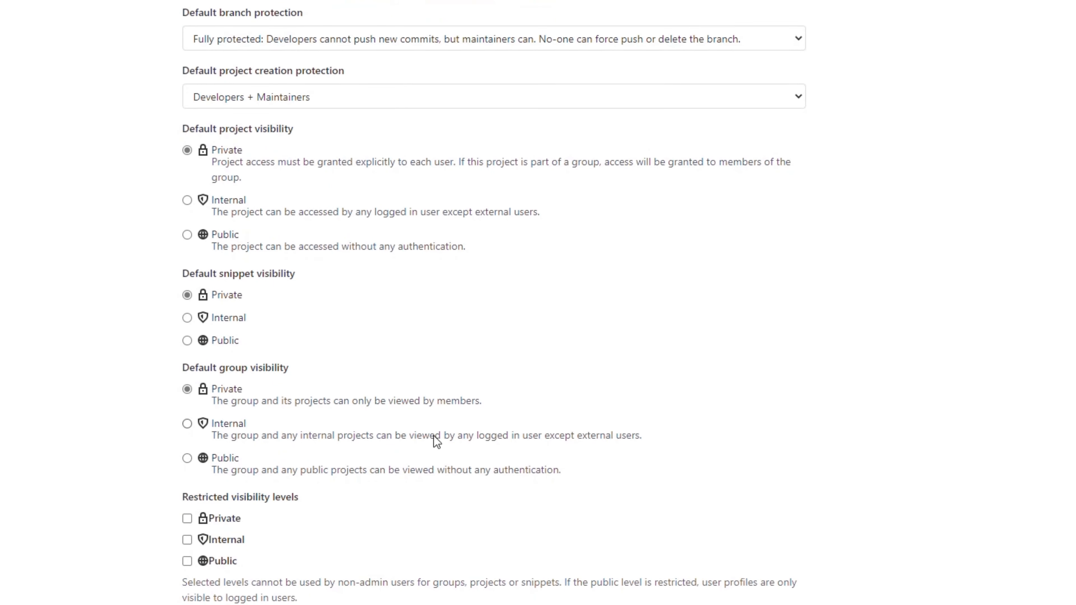
{"action": "scroll", "coordinate": [374, 487], "scroll_direction": "down", "scroll_amount": 7}
{"action": "scroll", "coordinate": [448, 475], "scroll_direction": "down", "scroll_amount": 5}
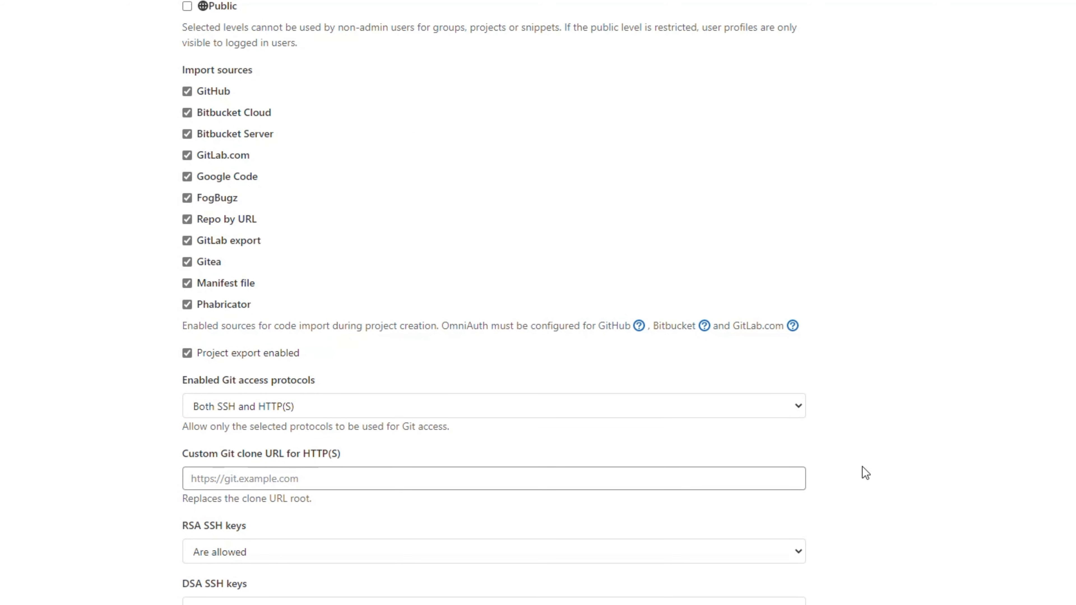
{"action": "scroll", "coordinate": [863, 466], "scroll_direction": "down", "scroll_amount": 7}
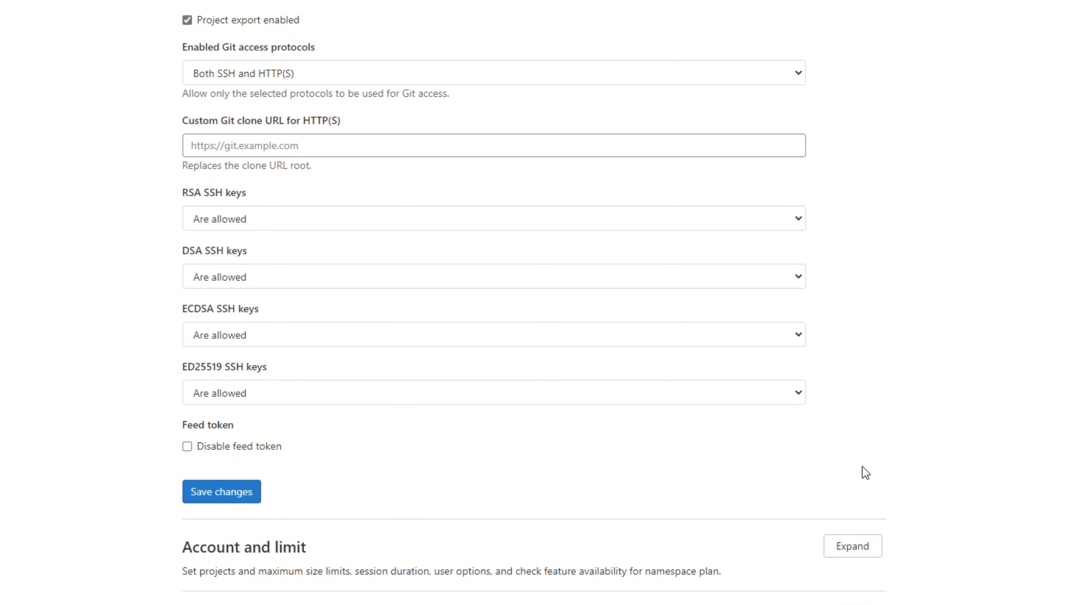
{"action": "scroll", "coordinate": [868, 395], "scroll_direction": "up", "scroll_amount": 15}
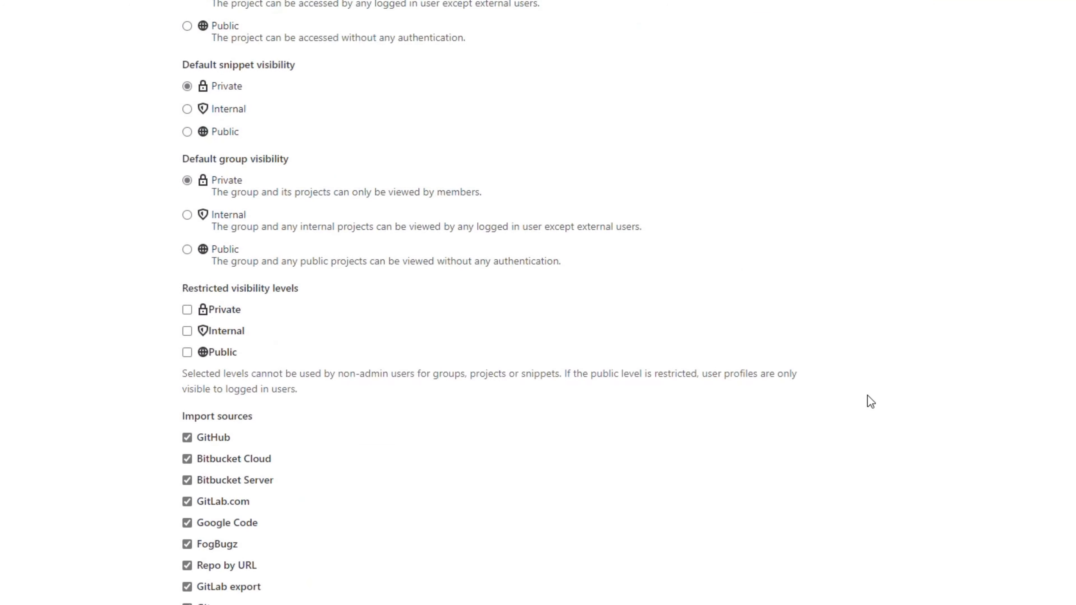
{"action": "scroll", "coordinate": [867, 395], "scroll_direction": "up", "scroll_amount": 7}
{"action": "left_click", "coordinate": [833, 75]}
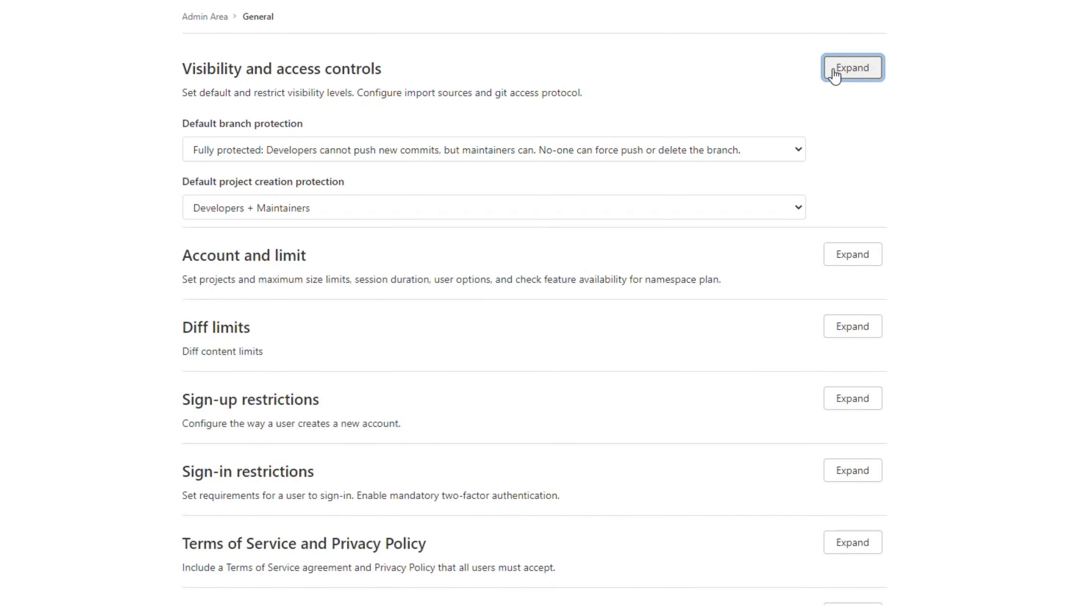
- Review Account and limit: 100000 projects limit, 10 MB attachments, 10080-minute sessions
{"action": "left_click", "coordinate": [830, 145]}
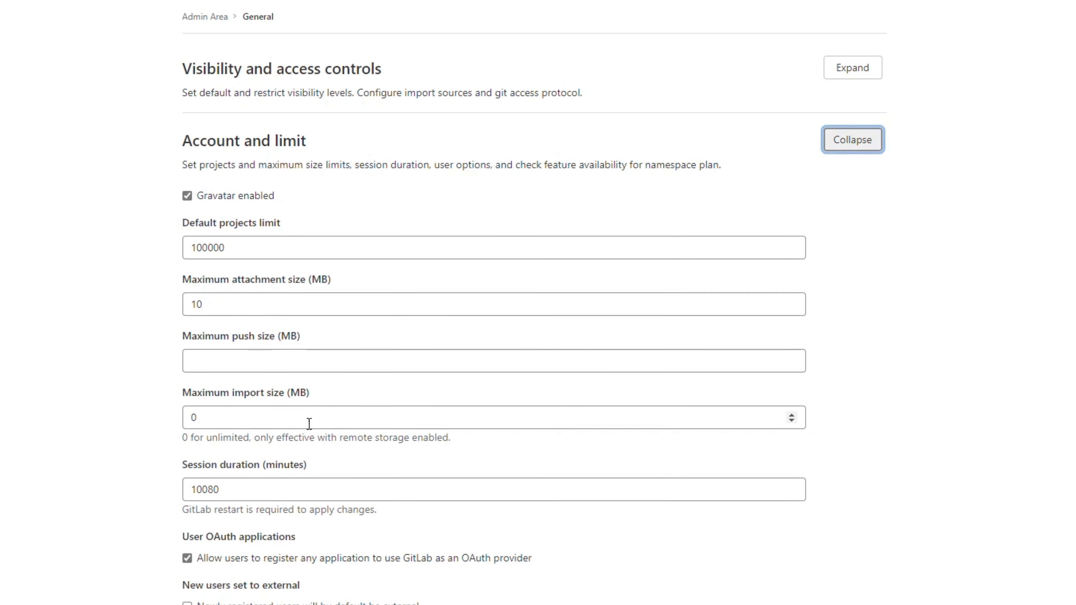
{"action": "scroll", "coordinate": [308, 428], "scroll_direction": "down", "scroll_amount": 3}
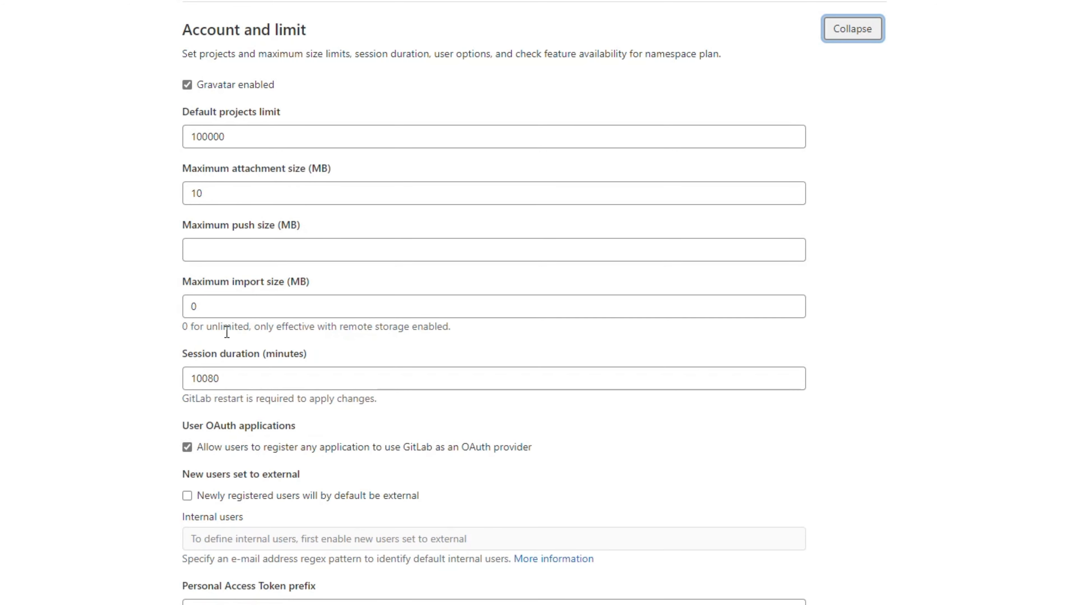
{"action": "scroll", "coordinate": [330, 432], "scroll_direction": "down", "scroll_amount": 6}
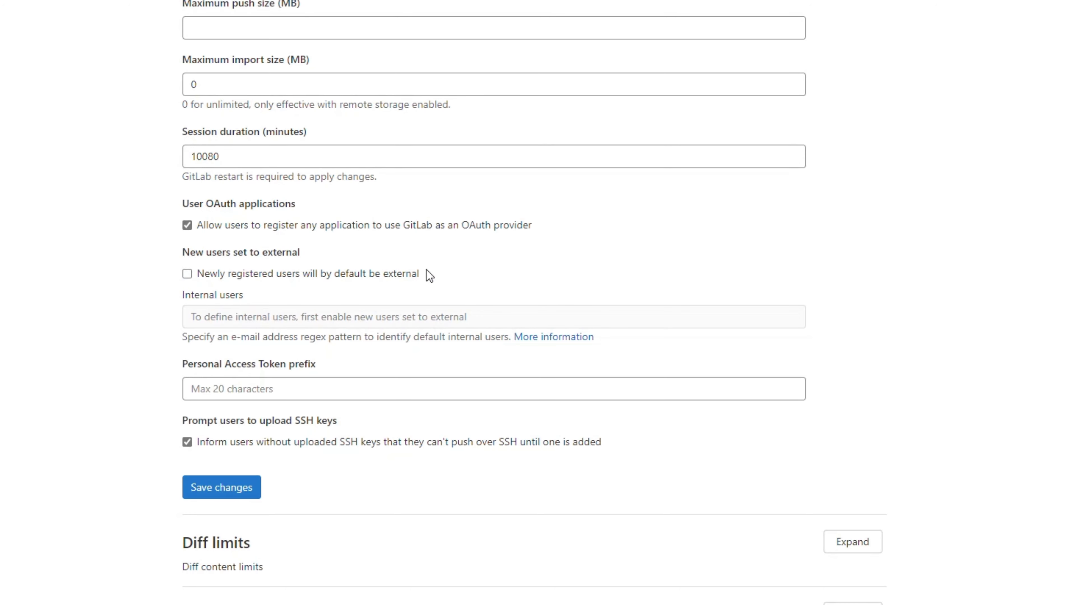
{"action": "scroll", "coordinate": [427, 271], "scroll_direction": "up", "scroll_amount": 6}
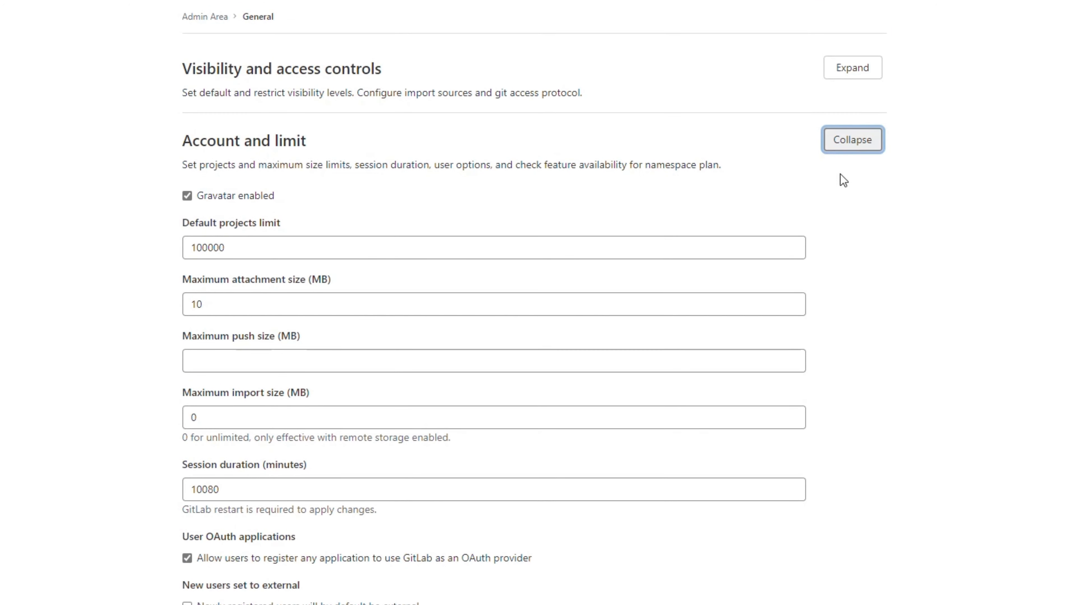
{"action": "scroll", "coordinate": [843, 254], "scroll_direction": "down", "scroll_amount": 7}
{"action": "scroll", "coordinate": [845, 211], "scroll_direction": "up", "scroll_amount": 8}
{"action": "left_click", "coordinate": [830, 129]}
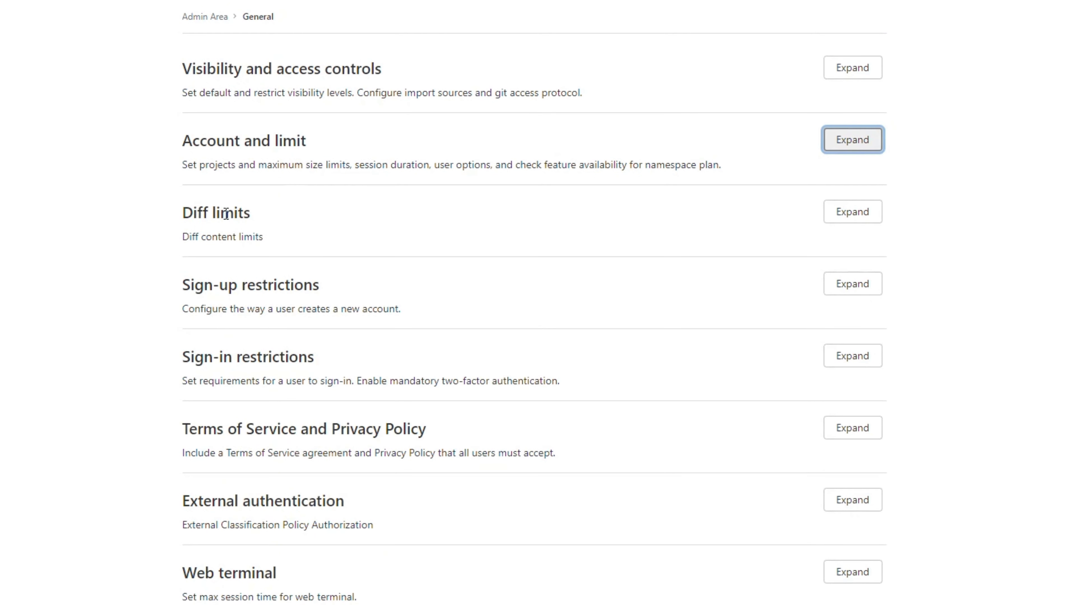
{"action": "left_click", "coordinate": [849, 214]}
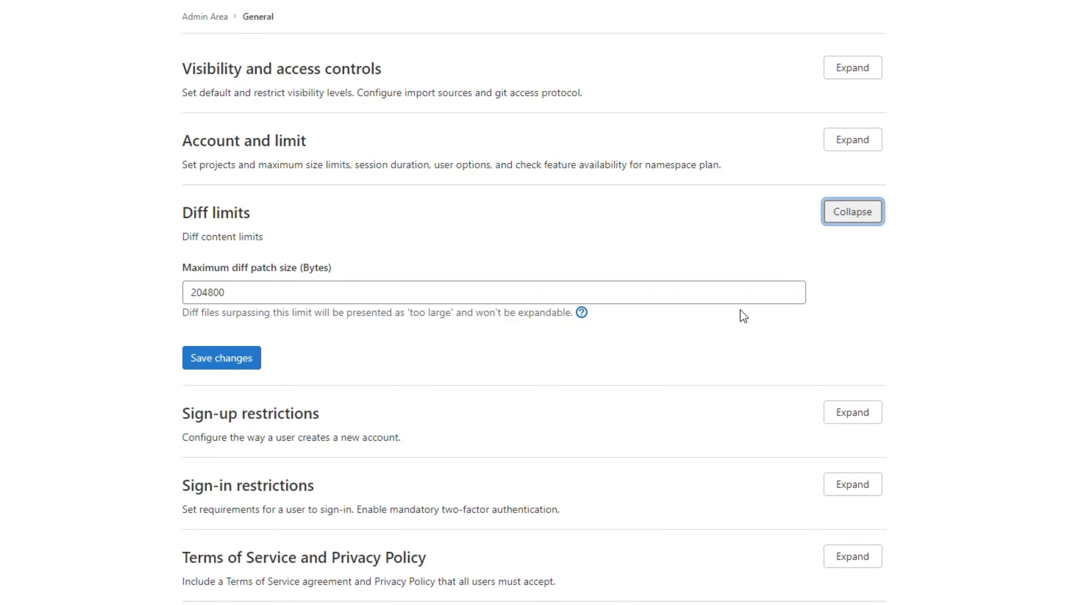
{"action": "left_click", "coordinate": [856, 215]}
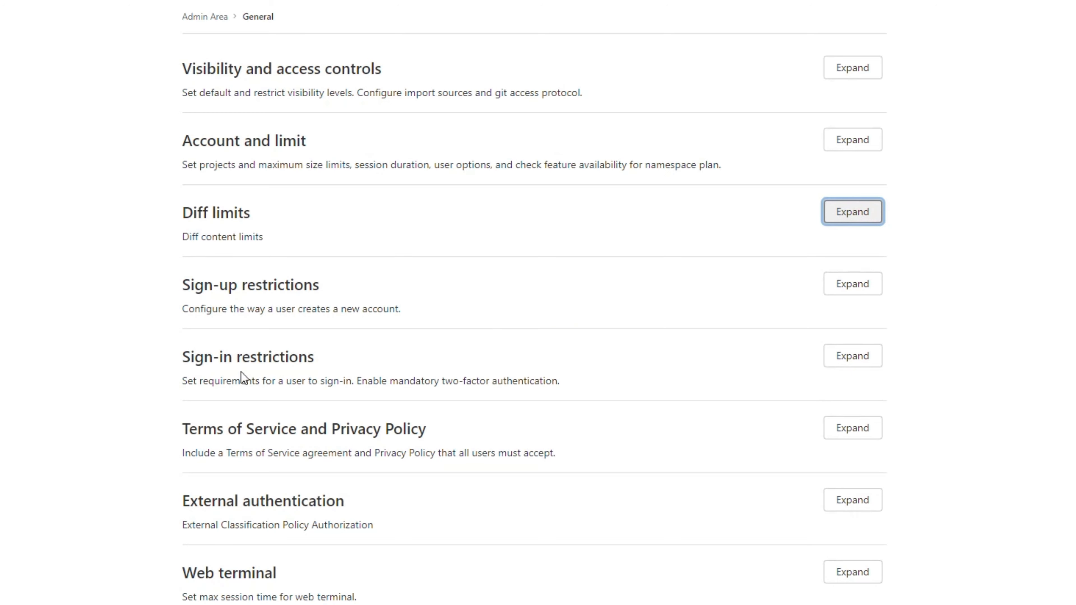
{"action": "scroll", "coordinate": [414, 367], "scroll_direction": "down", "scroll_amount": 5}
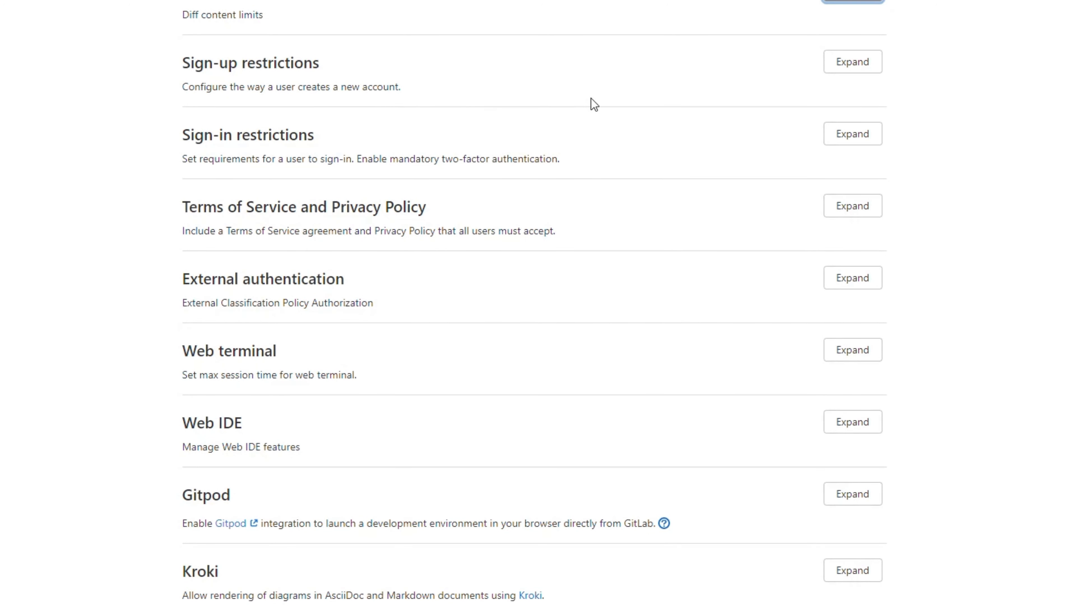
{"action": "left_click", "coordinate": [829, 69]}
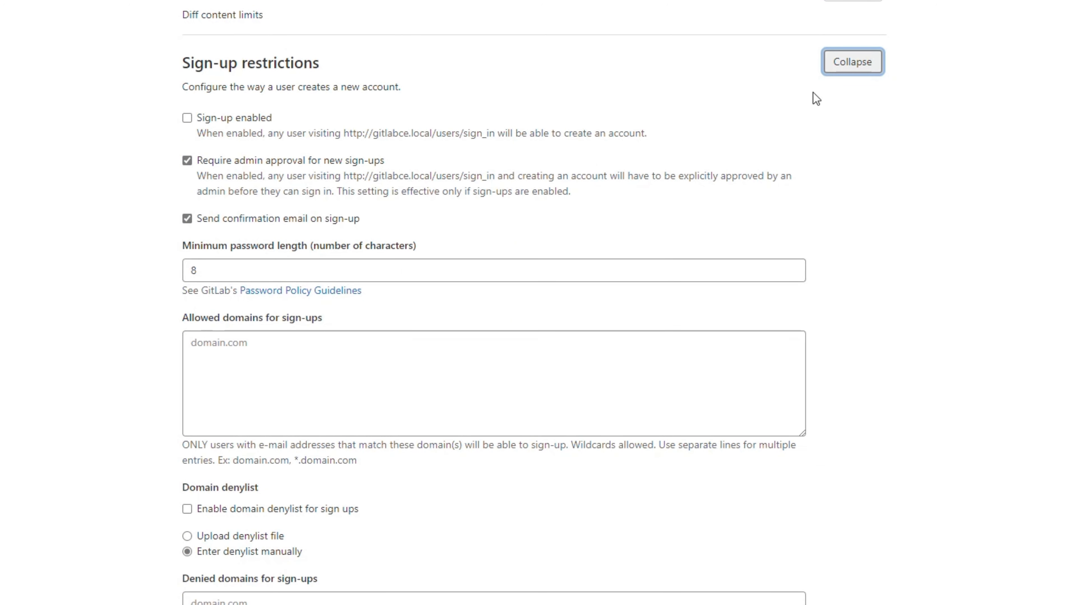
{"action": "left_click", "coordinate": [849, 67]}
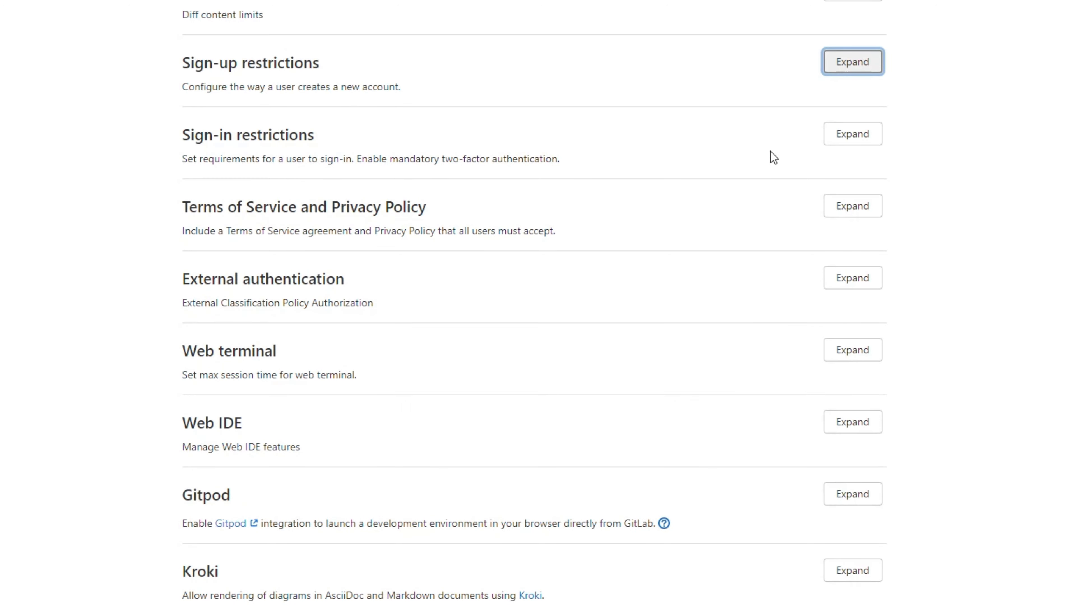
{"action": "left_click", "coordinate": [843, 136]}
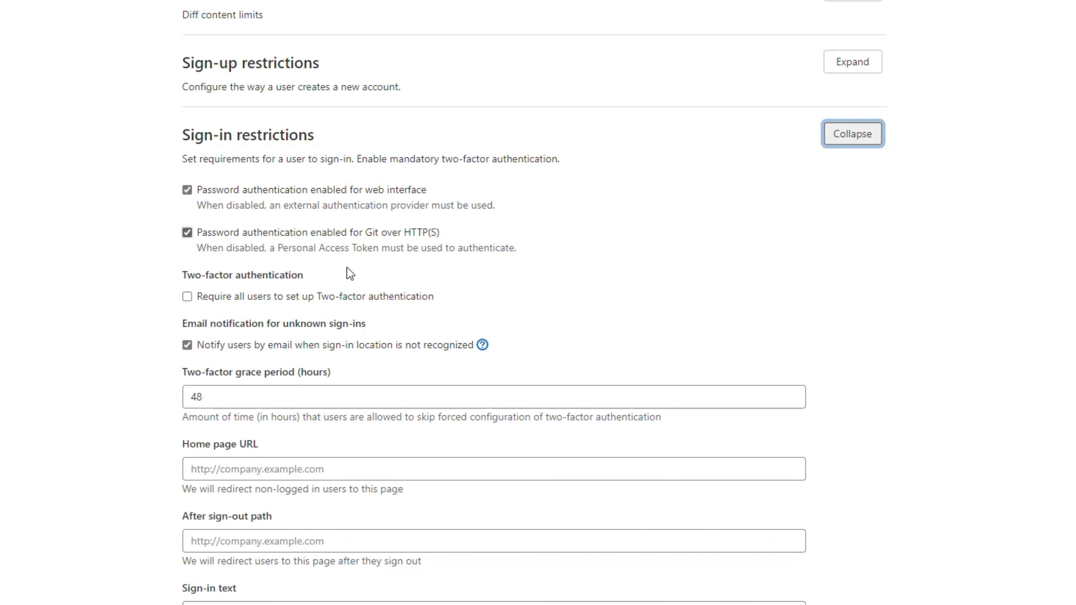
{"action": "scroll", "coordinate": [381, 305], "scroll_direction": "down", "scroll_amount": 5}
{"action": "scroll", "coordinate": [420, 284], "scroll_direction": "up", "scroll_amount": 7}
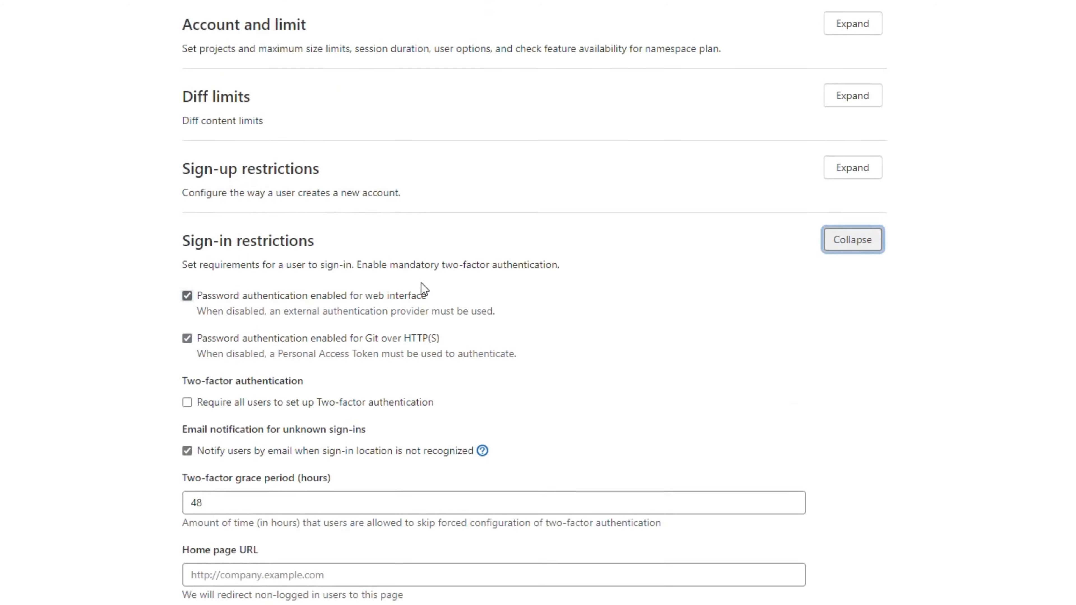
{"action": "left_click", "coordinate": [855, 241]}
{"action": "scroll", "coordinate": [889, 394], "scroll_direction": "down", "scroll_amount": 5}
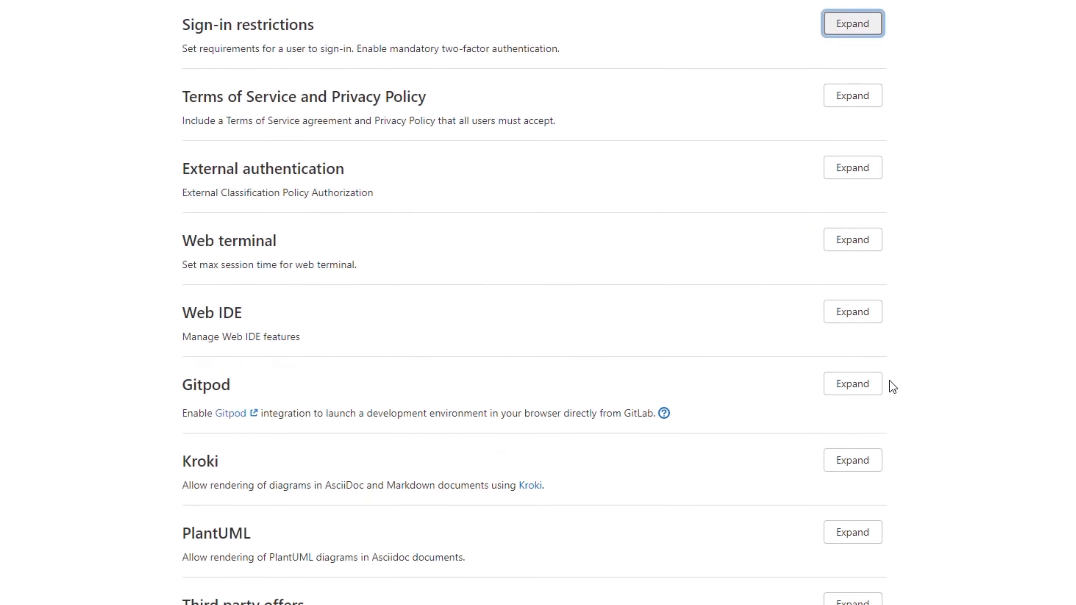
{"action": "scroll", "coordinate": [893, 387], "scroll_direction": "down", "scroll_amount": 3}
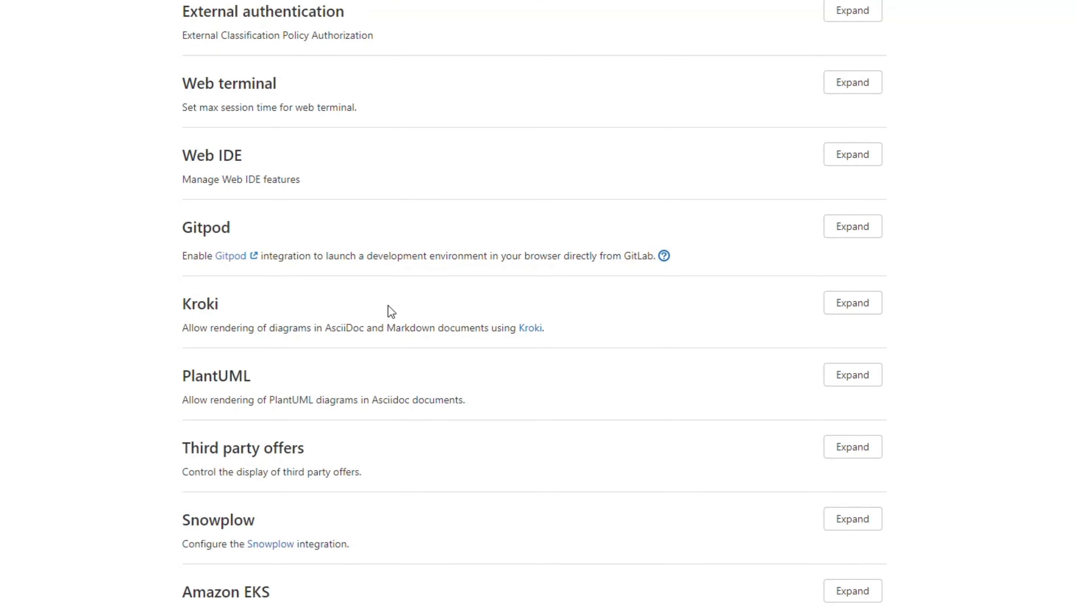
{"action": "scroll", "coordinate": [488, 590], "scroll_direction": "up", "scroll_amount": 4}
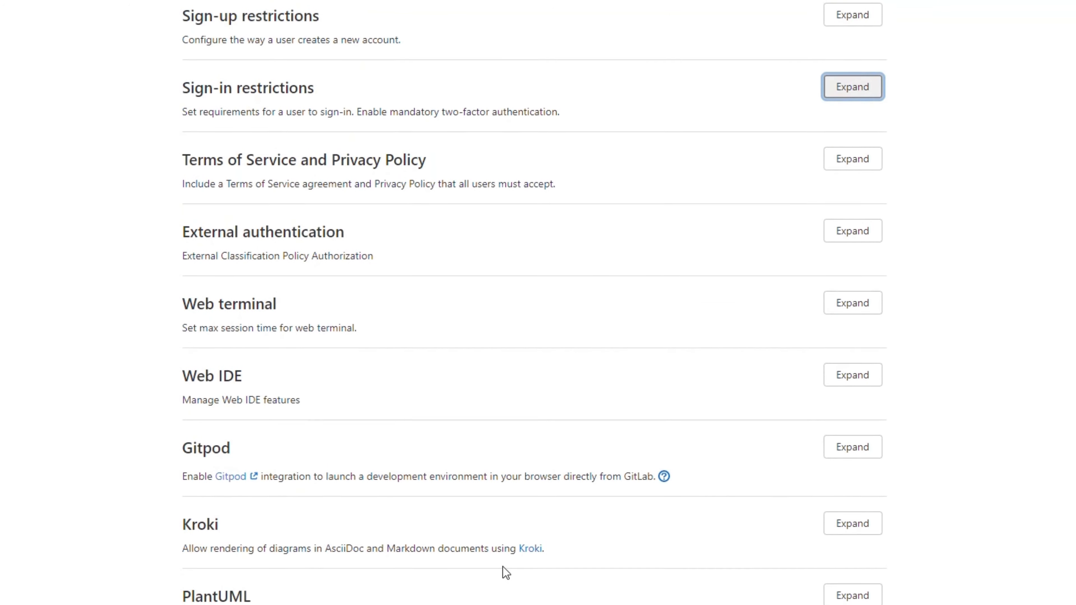
{"action": "scroll", "coordinate": [506, 566], "scroll_direction": "up", "scroll_amount": 5}
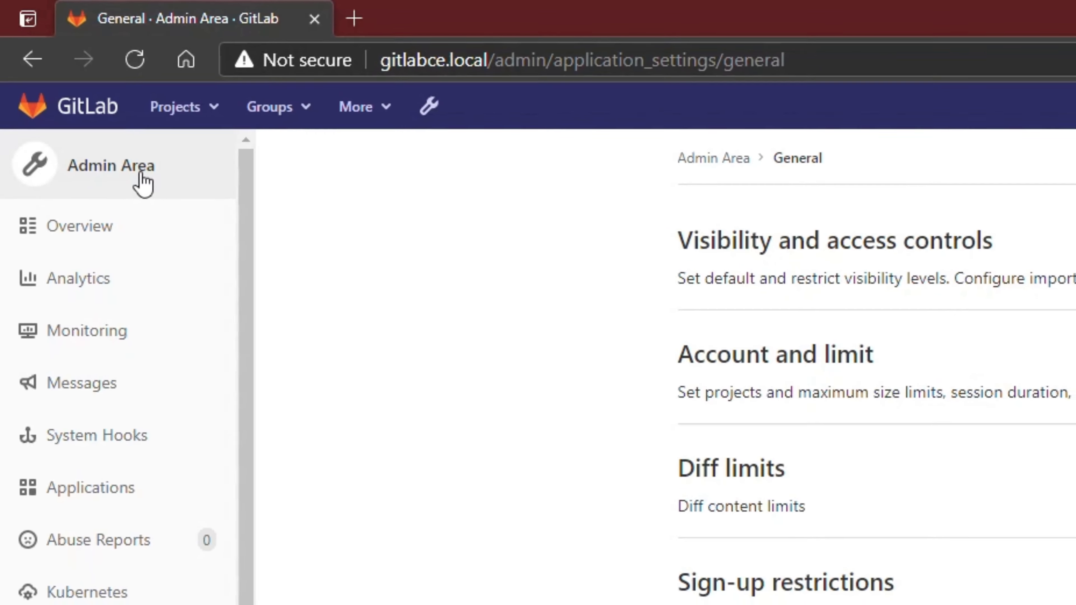
- Check the Users Statistics breakdown, then return to the Admin Area instance overview
{"action": "left_click", "coordinate": [142, 174]}
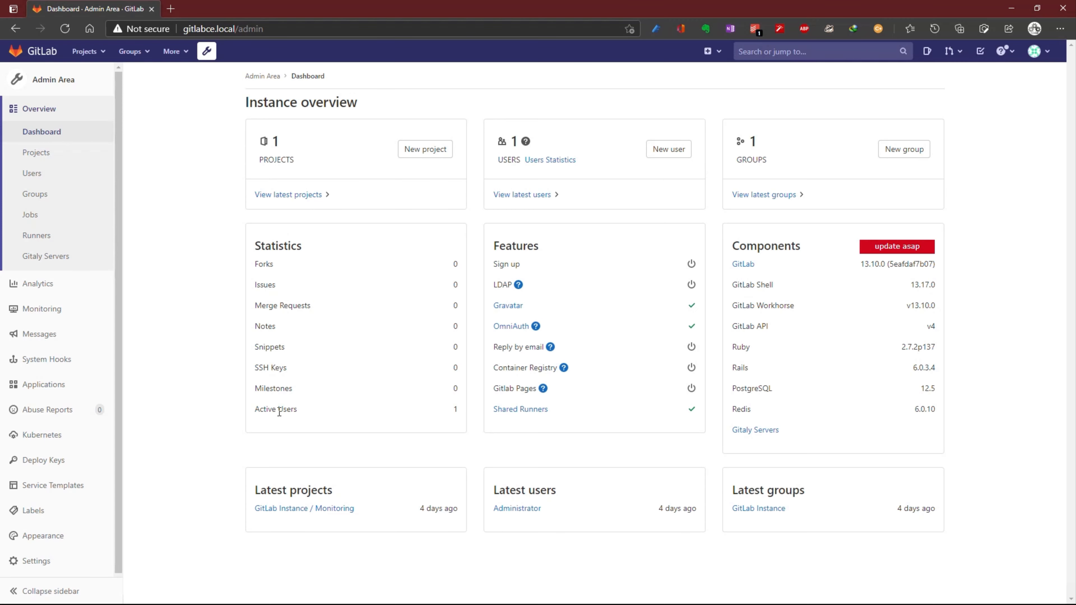
{"action": "left_click", "coordinate": [544, 161]}
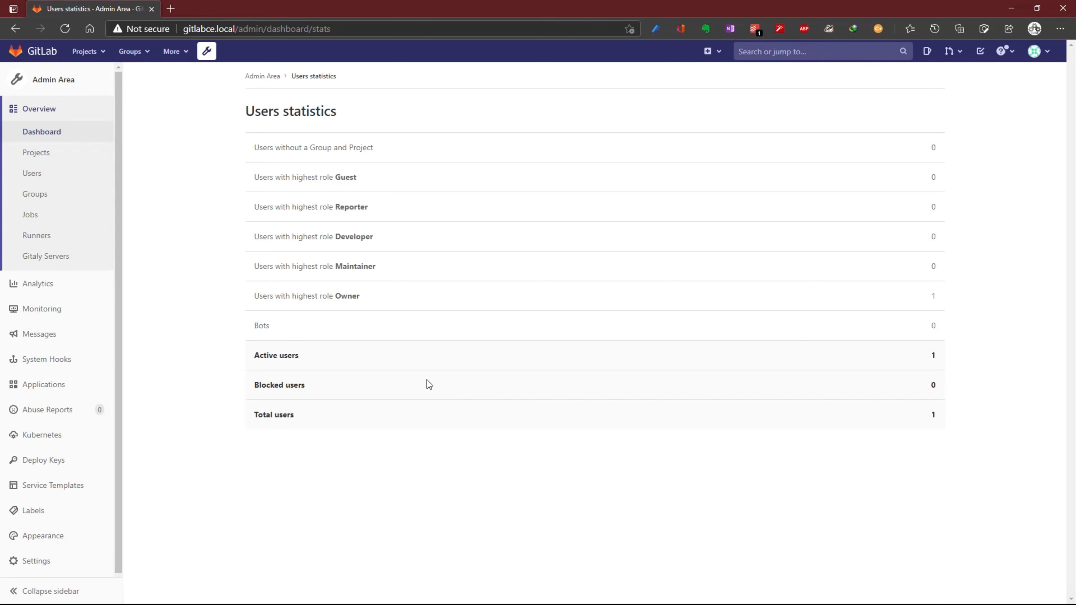
{"action": "left_click", "coordinate": [49, 79]}
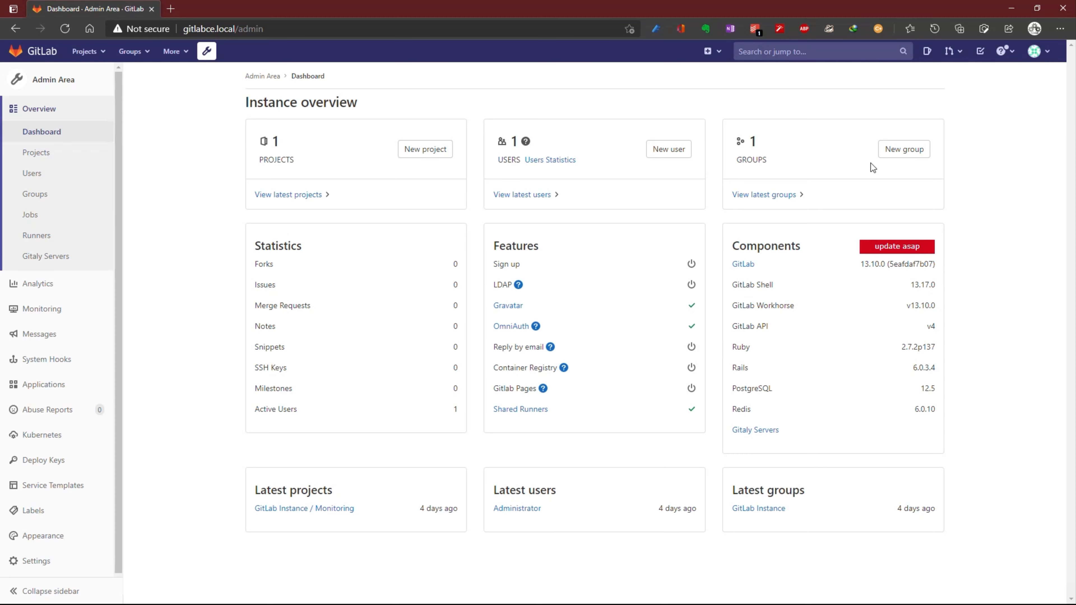
- Open the GitLab Instance group's admin page from the latest groups list
{"action": "left_click", "coordinate": [760, 195]}
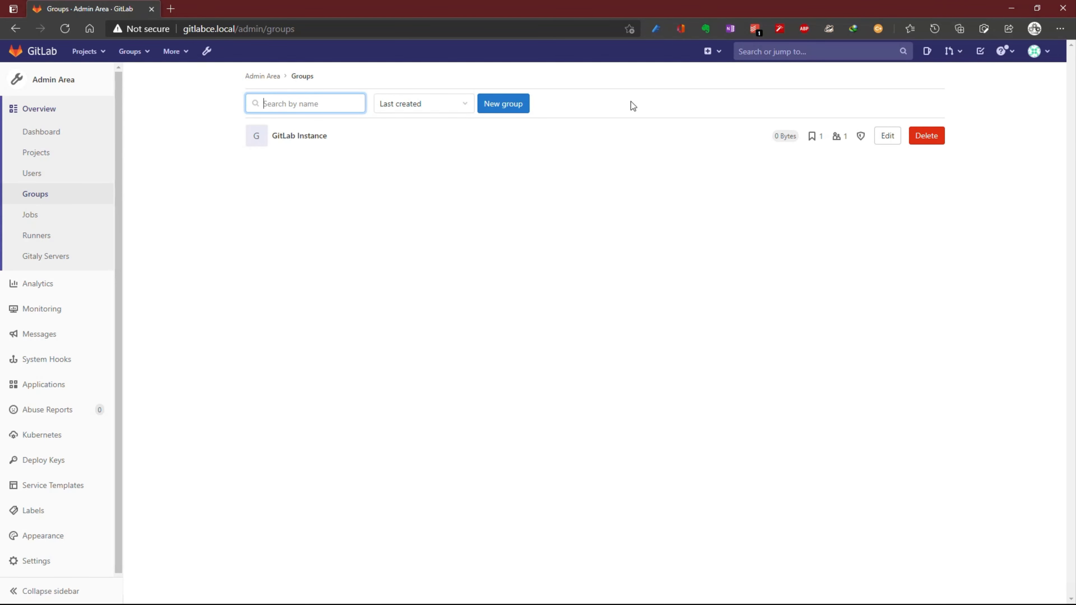
{"action": "left_click", "coordinate": [313, 138]}
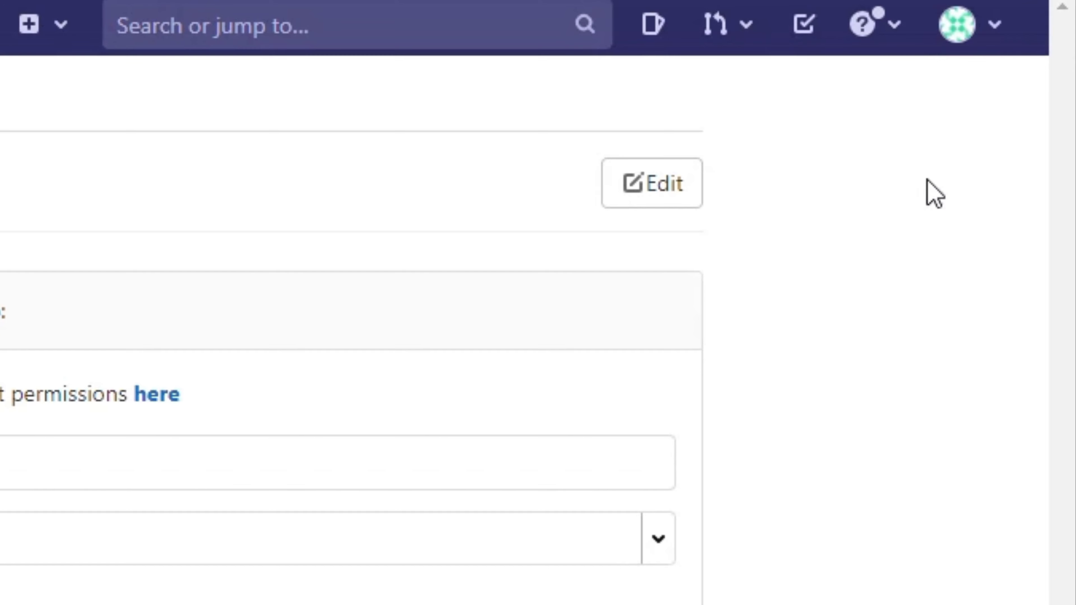
{"action": "left_click", "coordinate": [993, 27]}
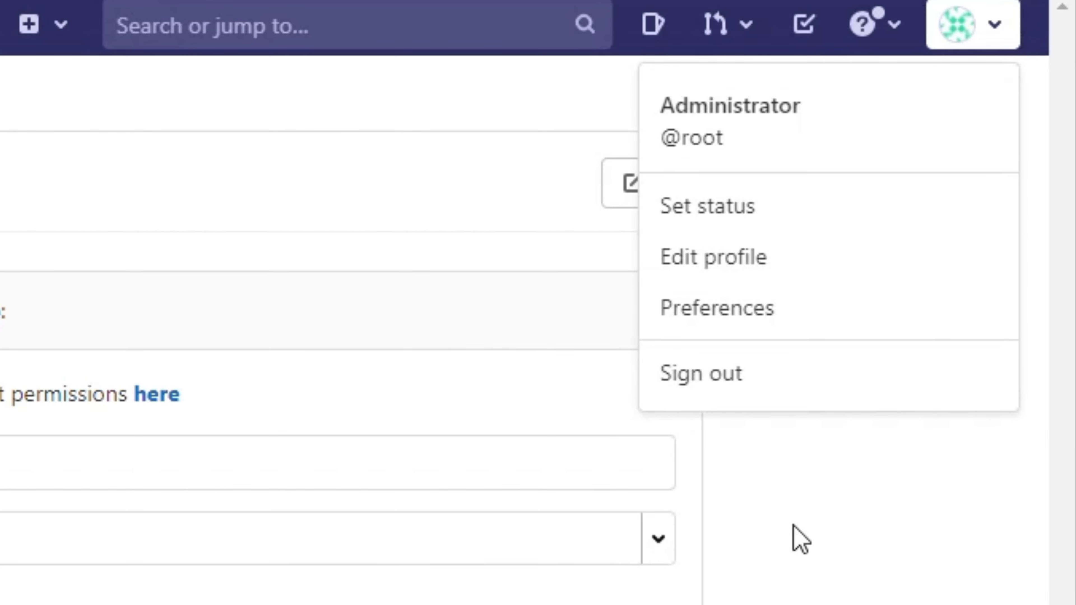
- Open Edit Profile and review its settings, such as UTC time zone and hidden public email
{"action": "left_click", "coordinate": [793, 538]}
{"action": "left_click", "coordinate": [995, 42]}
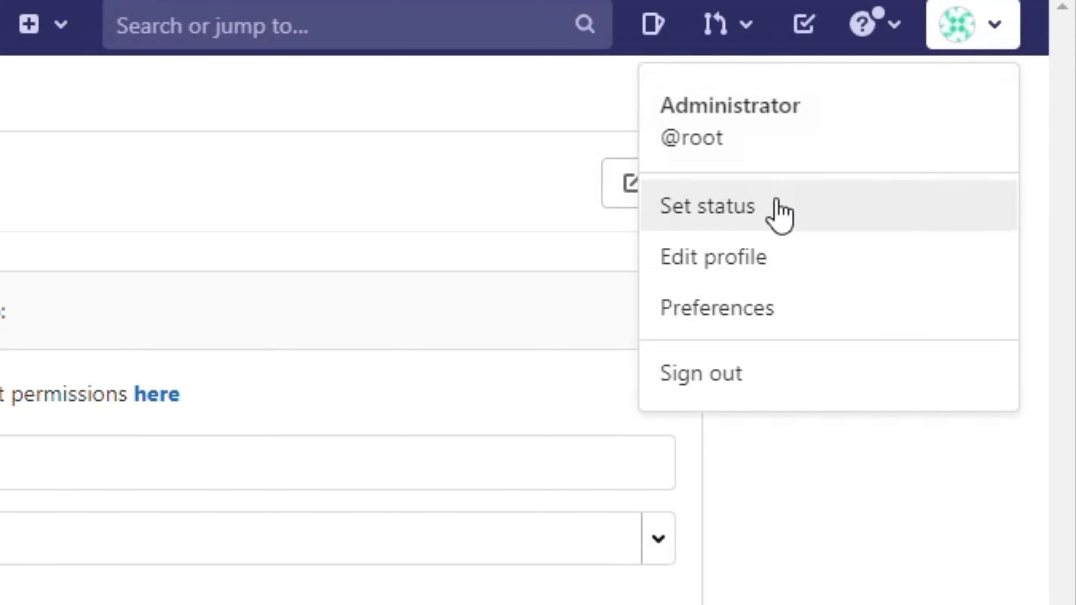
{"action": "left_click", "coordinate": [747, 271]}
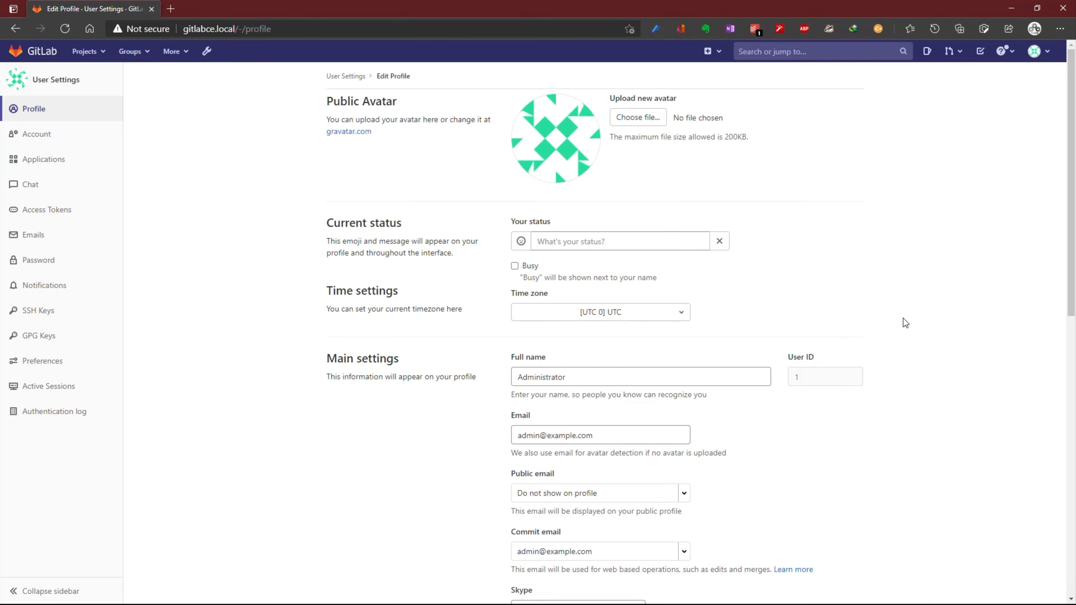
{"action": "scroll", "coordinate": [903, 318], "scroll_direction": "down", "scroll_amount": 10}
{"action": "scroll", "coordinate": [903, 317], "scroll_direction": "down", "scroll_amount": 2}
{"action": "scroll", "coordinate": [904, 318], "scroll_direction": "up", "scroll_amount": 12}
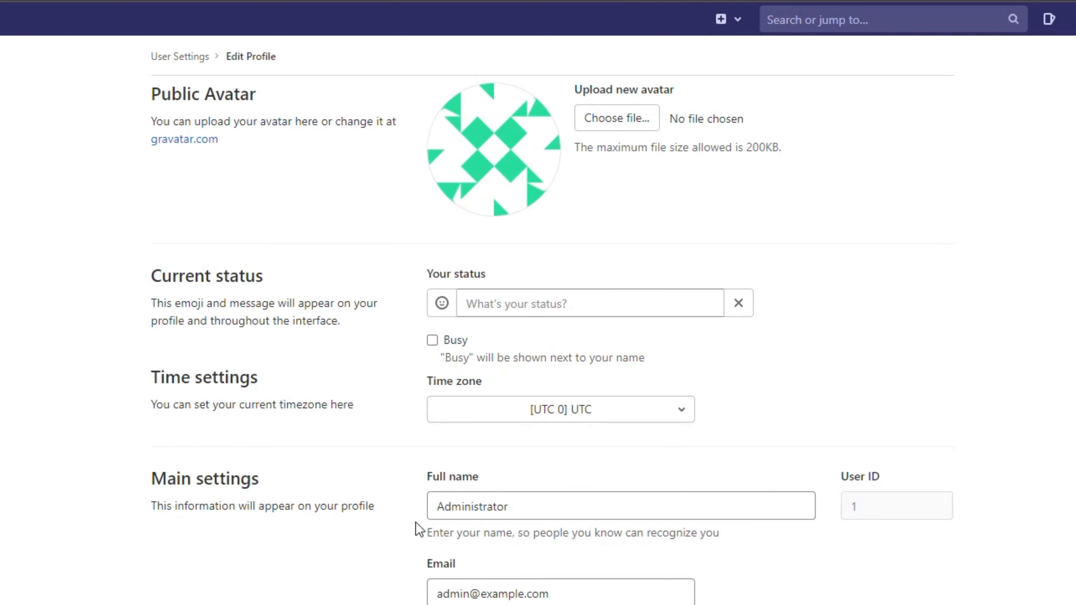
{"action": "scroll", "coordinate": [551, 381], "scroll_direction": "down", "scroll_amount": 5}
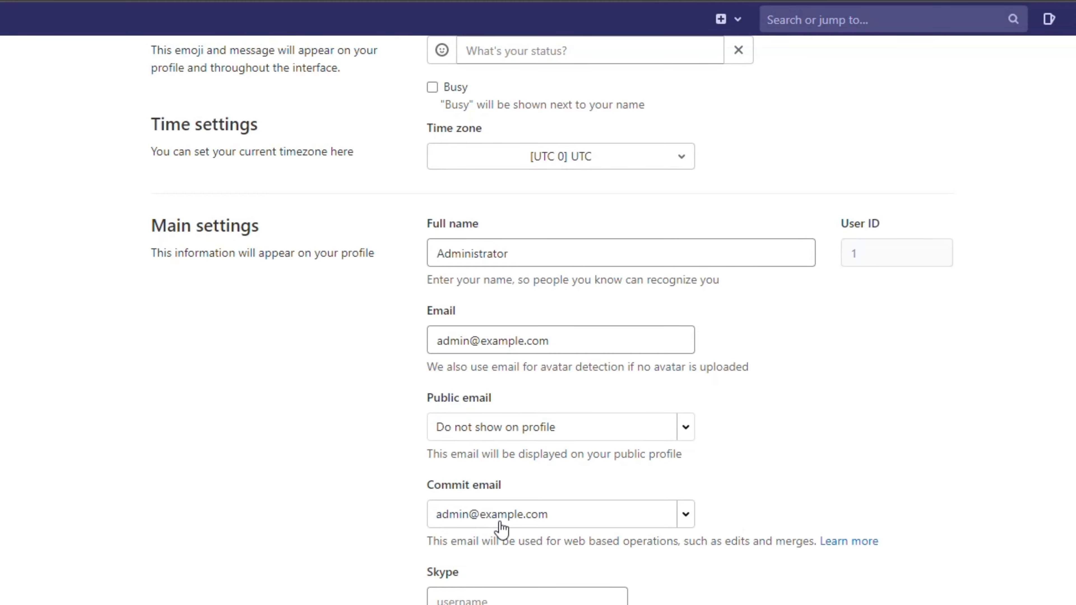
{"action": "scroll", "coordinate": [719, 591], "scroll_direction": "up", "scroll_amount": 5}
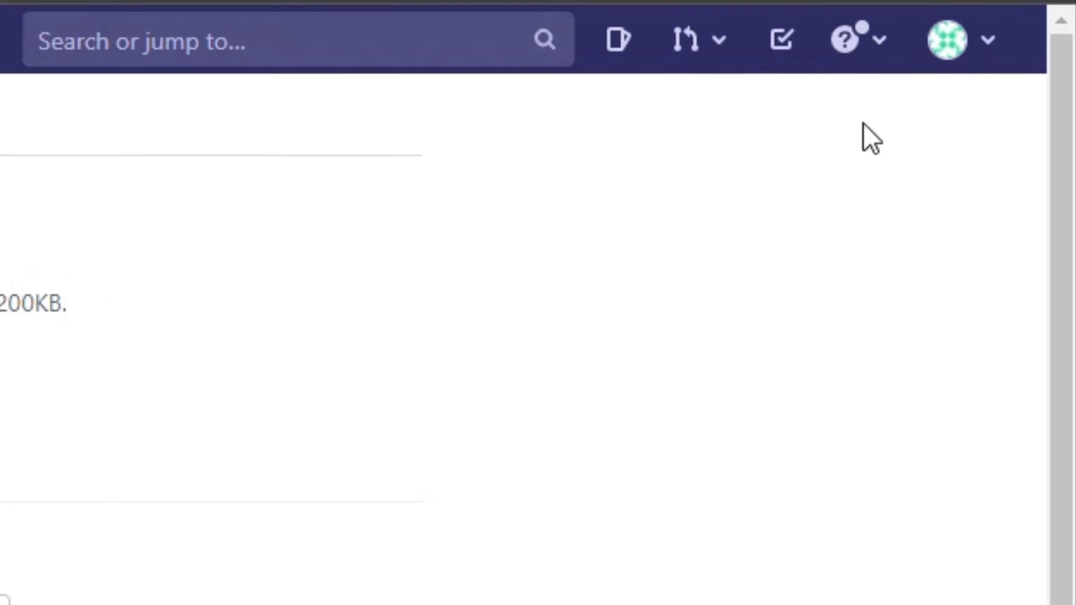
{"action": "left_click", "coordinate": [974, 49]}
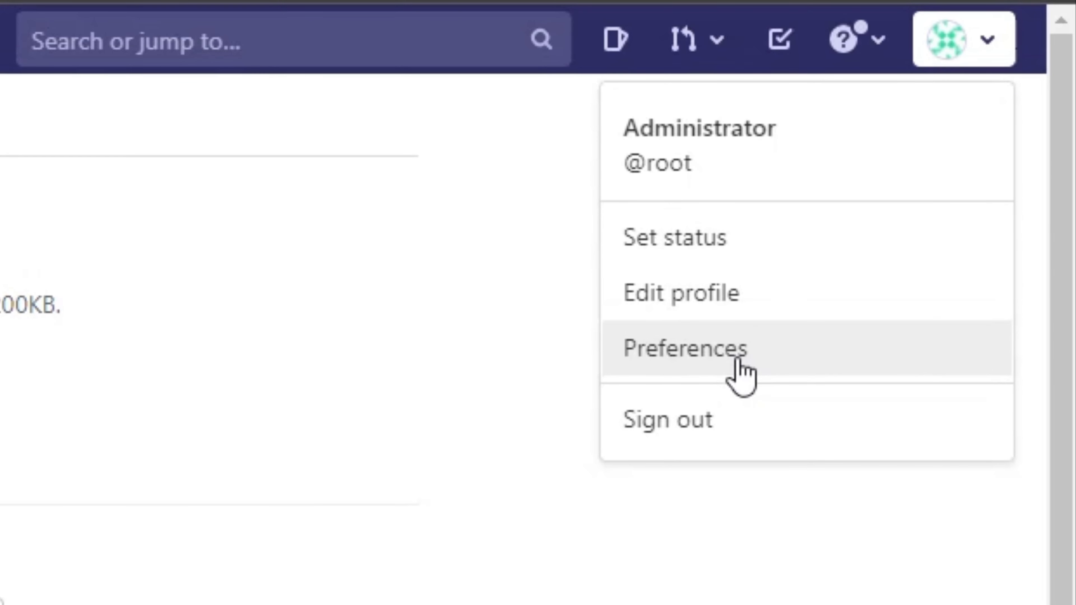
- Review Preferences: Indigo theme, White syntax highlighting and Fixed layout width, unchanged
{"action": "left_click", "coordinate": [697, 403]}
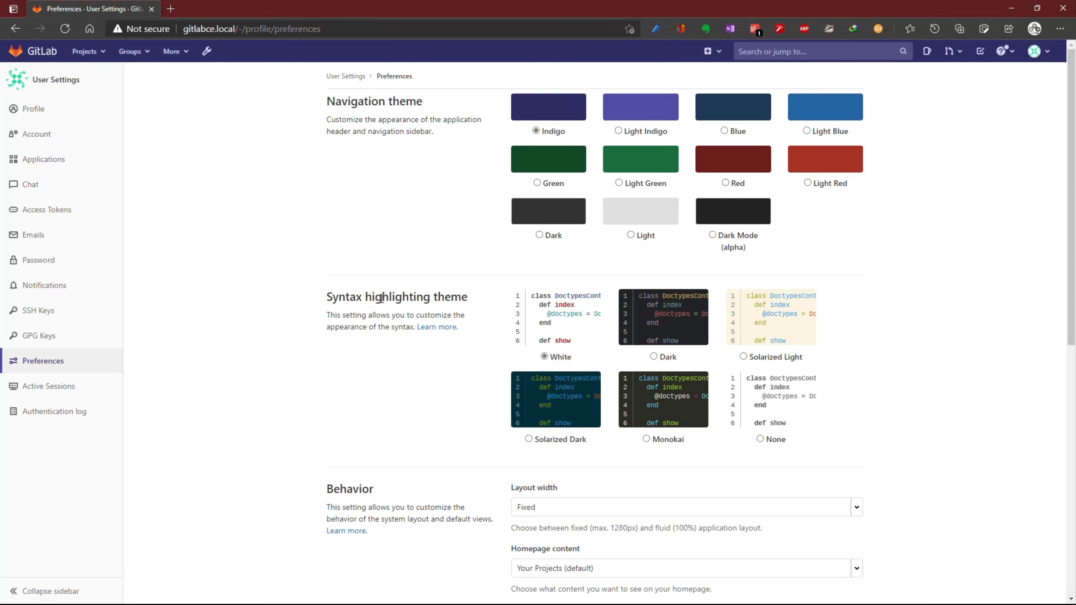
{"action": "scroll", "coordinate": [384, 380], "scroll_direction": "down", "scroll_amount": 5}
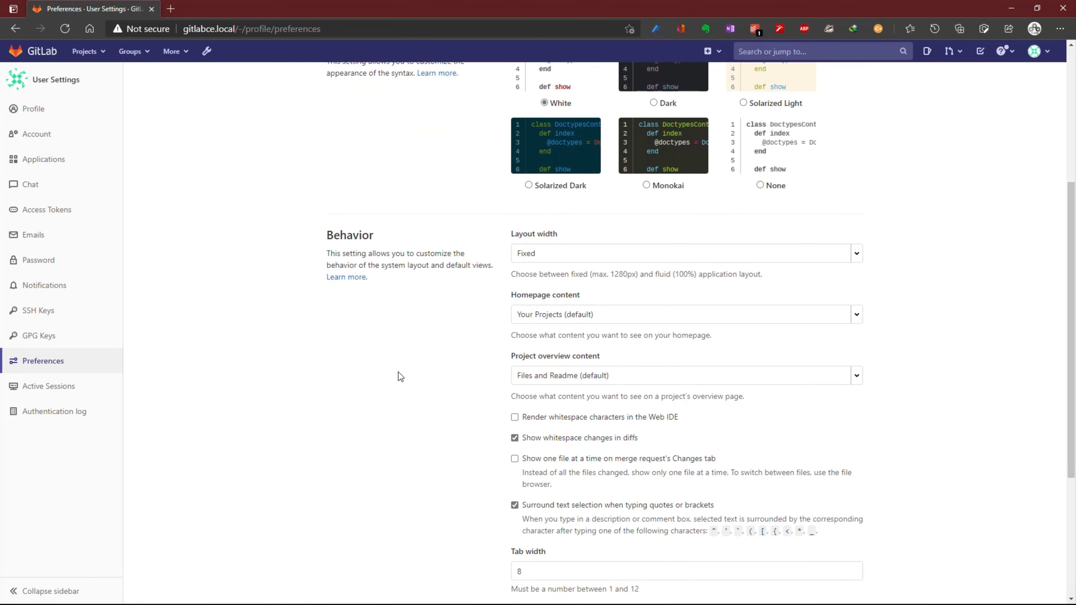
{"action": "scroll", "coordinate": [399, 371], "scroll_direction": "down", "scroll_amount": 4}
{"action": "scroll", "coordinate": [404, 367], "scroll_direction": "up", "scroll_amount": 10}
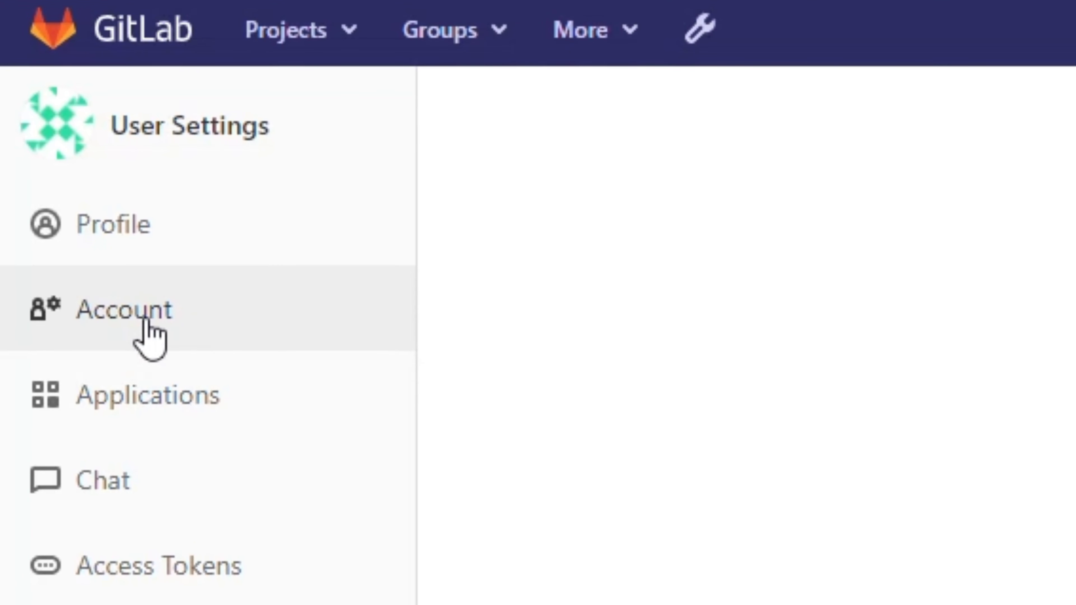
- In Account settings, replace the root username with the new username and confirm the change
{"action": "left_click", "coordinate": [119, 323]}
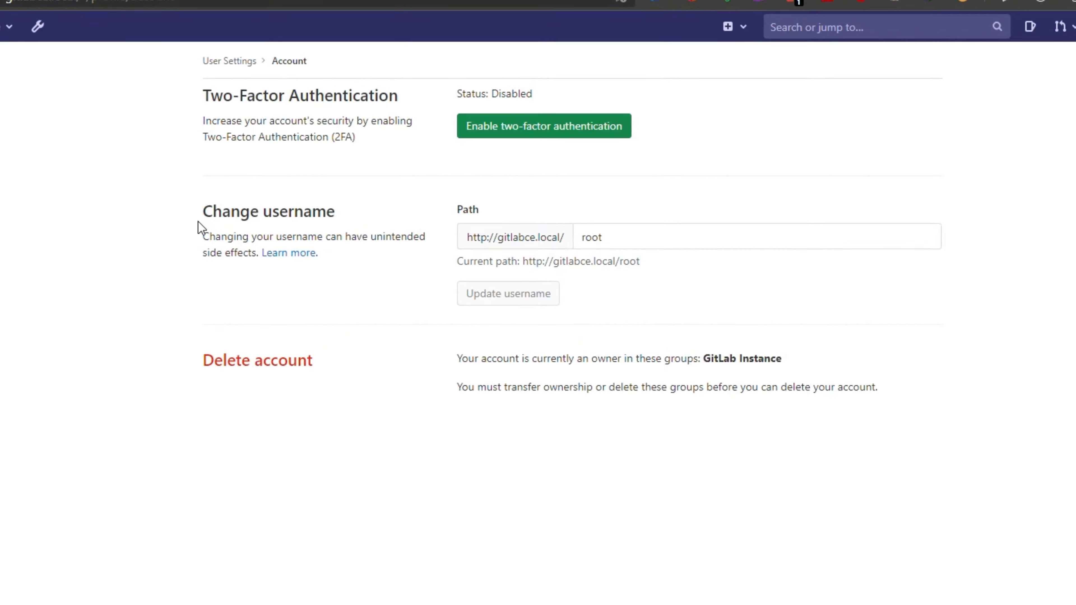
{"action": "left_click_drag", "start_coordinate": [293, 232], "coordinate": [137, 241]}
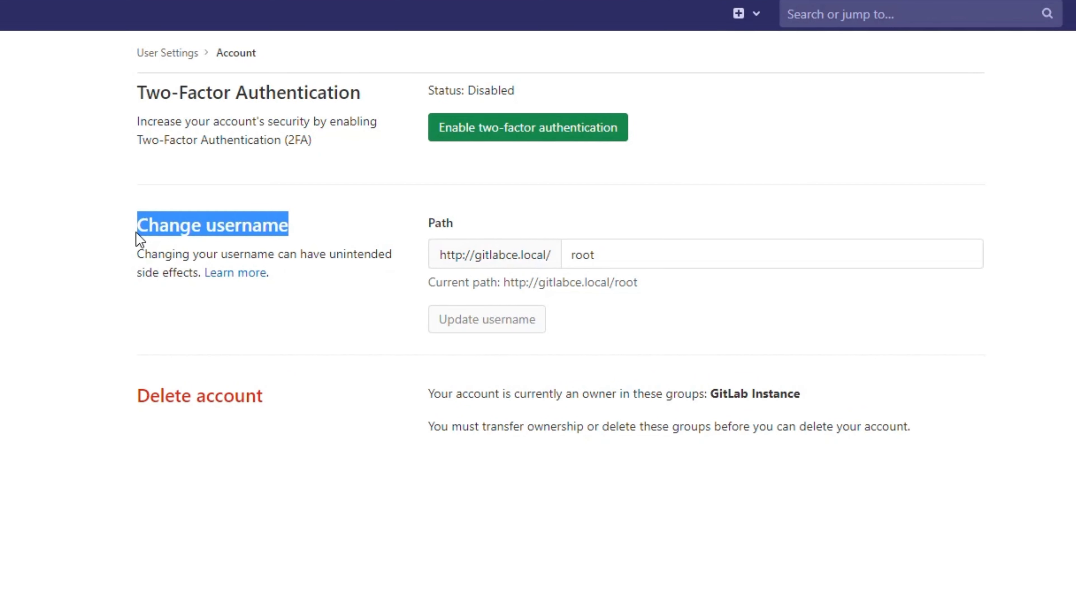
{"action": "left_click", "coordinate": [696, 336]}
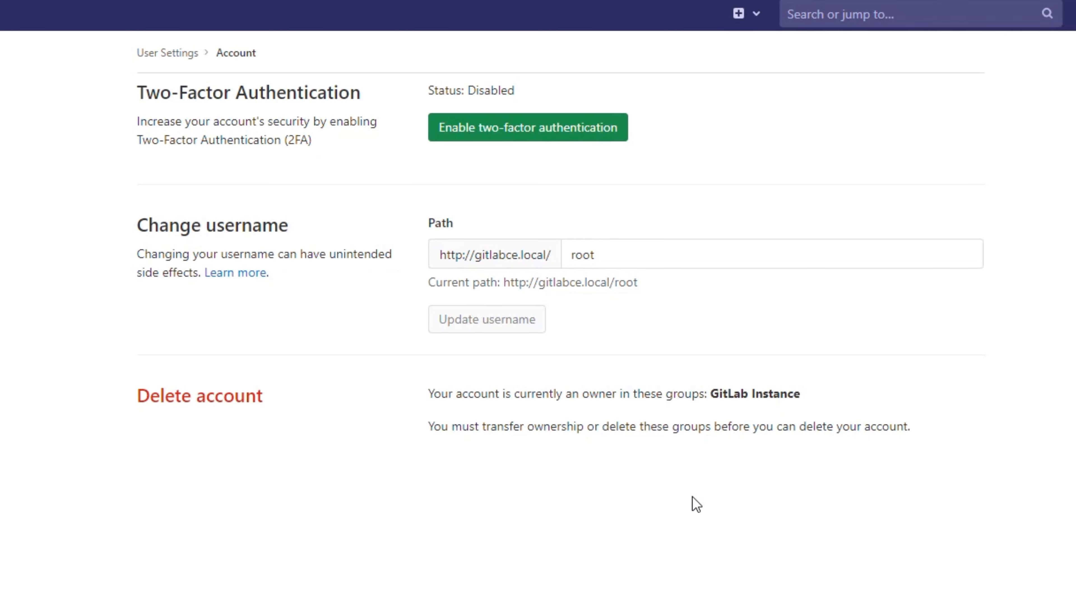
{"action": "left_click", "coordinate": [608, 258]}
{"action": "double_click", "coordinate": [608, 259]}
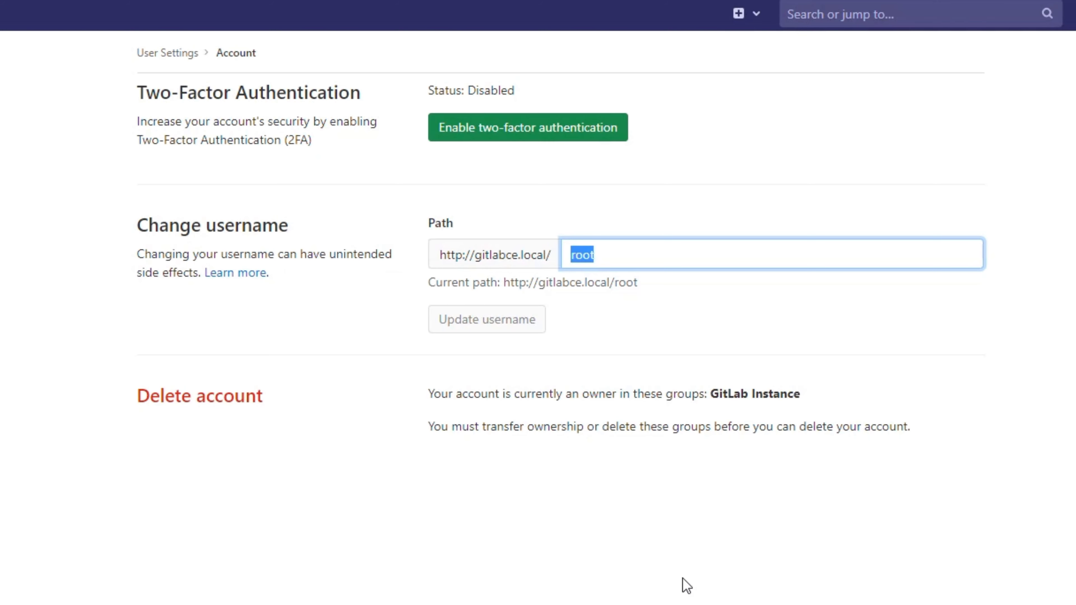
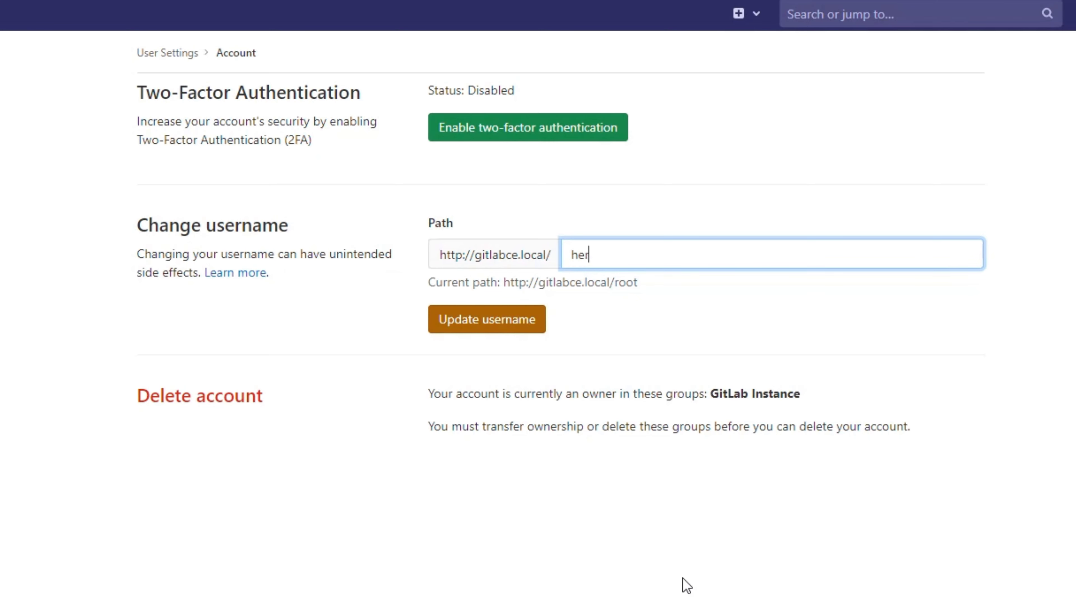
{"action": "left_click", "coordinate": [507, 329]}
{"action": "left_click", "coordinate": [716, 504]}
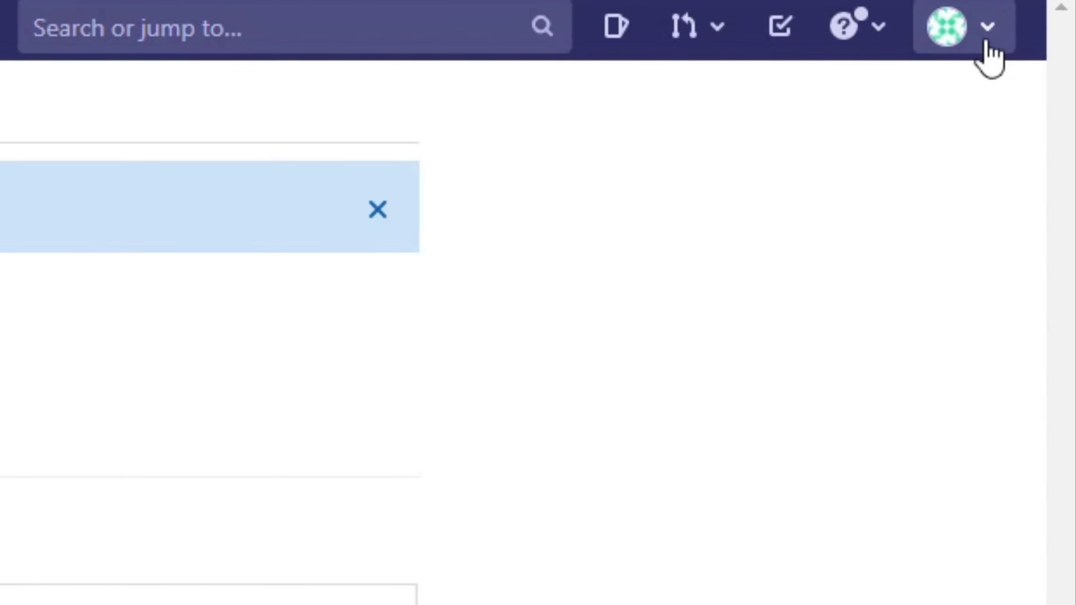
- Sign out, then try signing in as root with the account password, which is rejected
{"action": "left_click", "coordinate": [989, 57]}
{"action": "left_click", "coordinate": [709, 426]}
{"action": "type", "text": "root"}
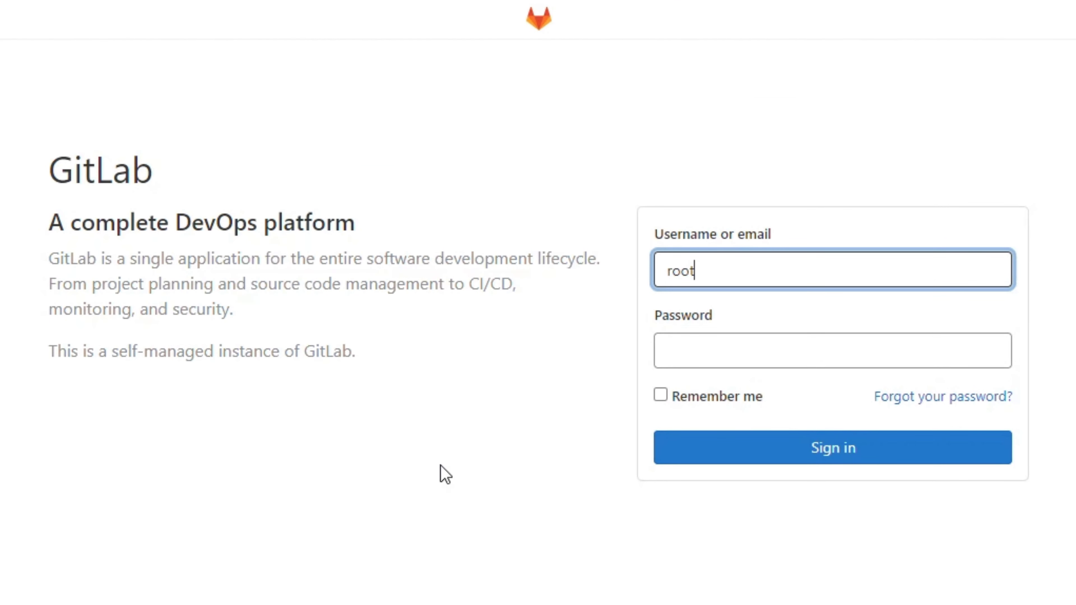
{"action": "key", "text": "Tab"}
{"action": "type", "text": "•••"}
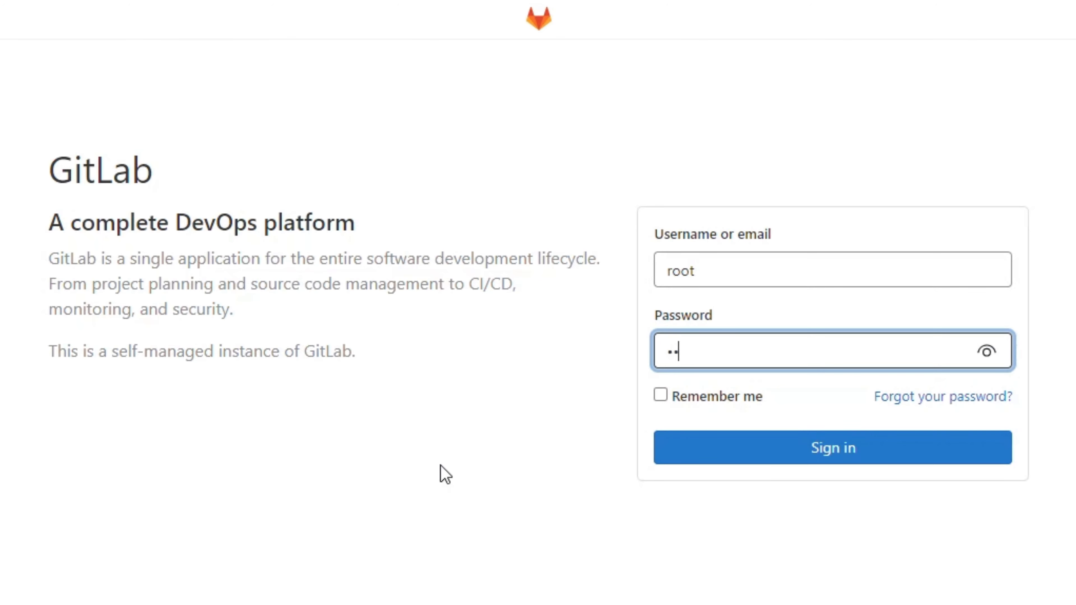
{"action": "type", "text": "•••••••"}
{"action": "key", "text": "Return"}
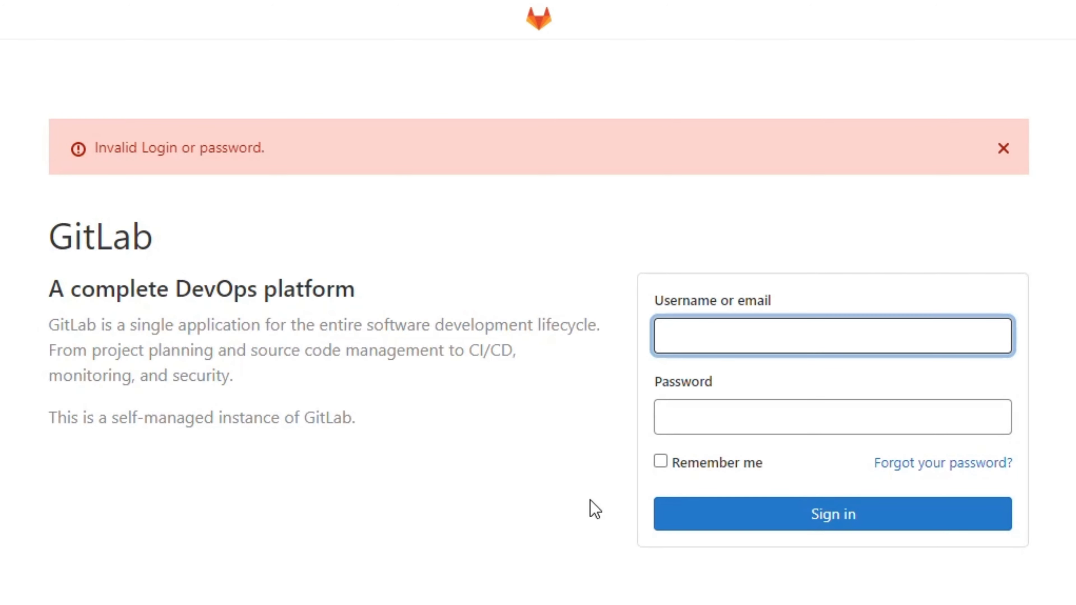
{"action": "type", "text": "root"}
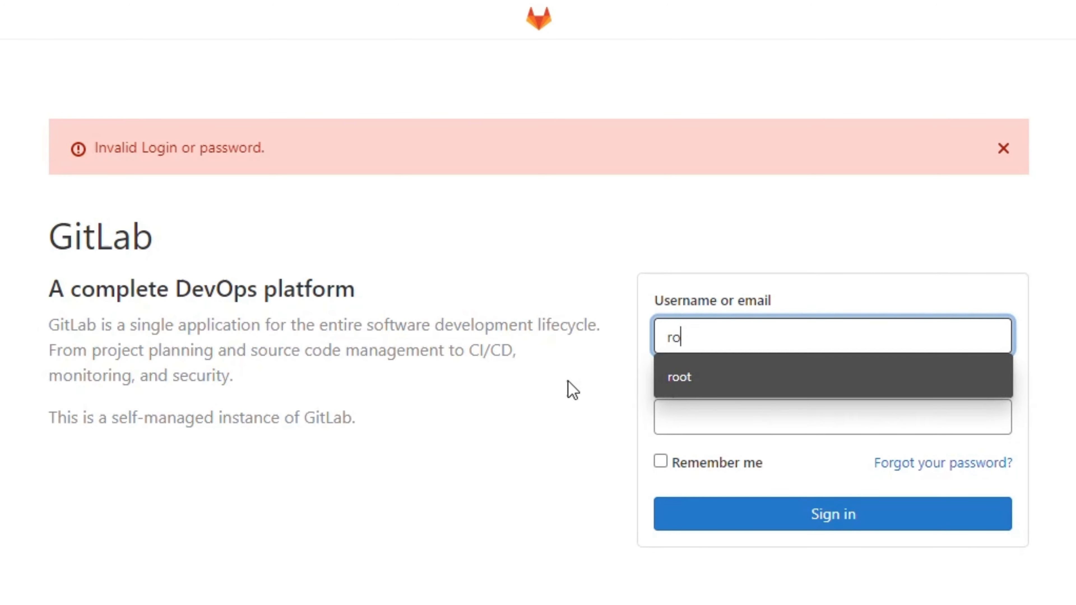
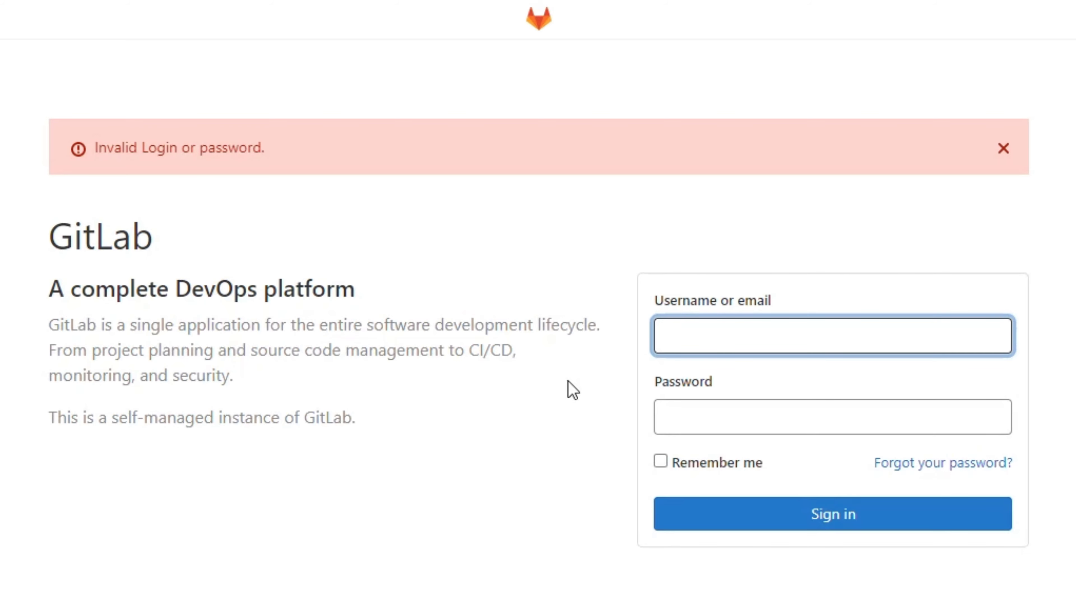
- Sign in to GitLab with the new username and the account password
{"action": "type", "text": "hermeszum"}
{"action": "key", "text": "Tab"}
{"action": "type", "text": "********"}
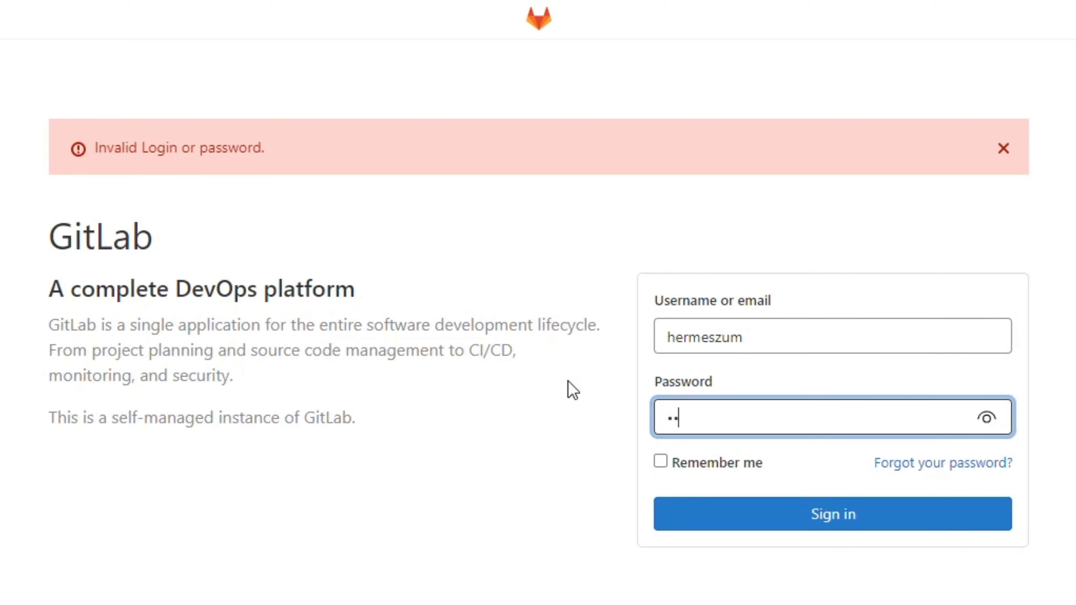
{"action": "key", "text": "Return"}
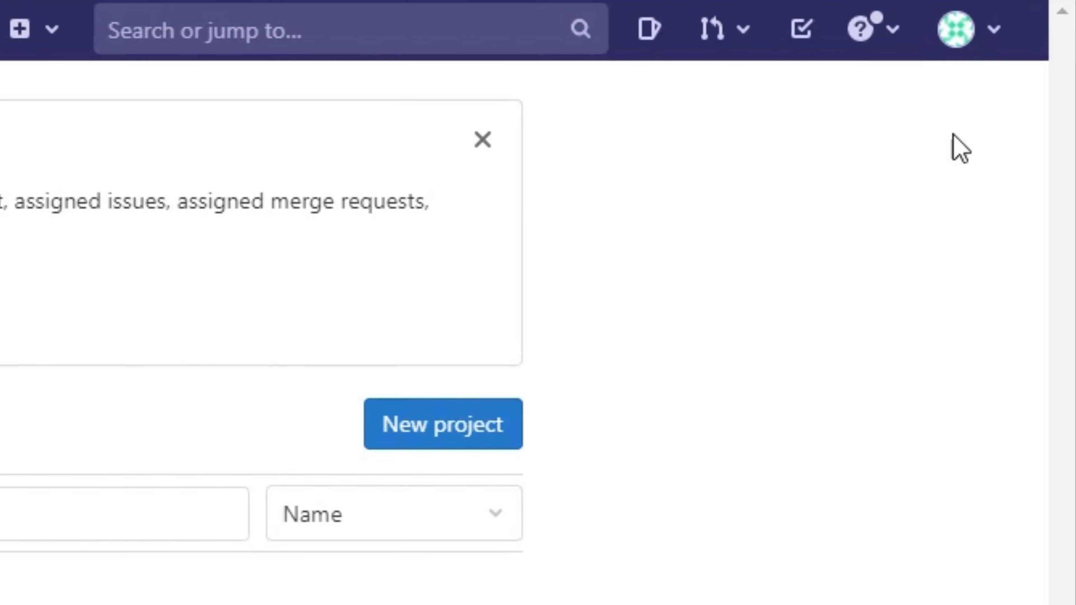
- Go from the account menu through Preferences and Account to the Edit Profile settings
{"action": "left_click", "coordinate": [987, 42]}
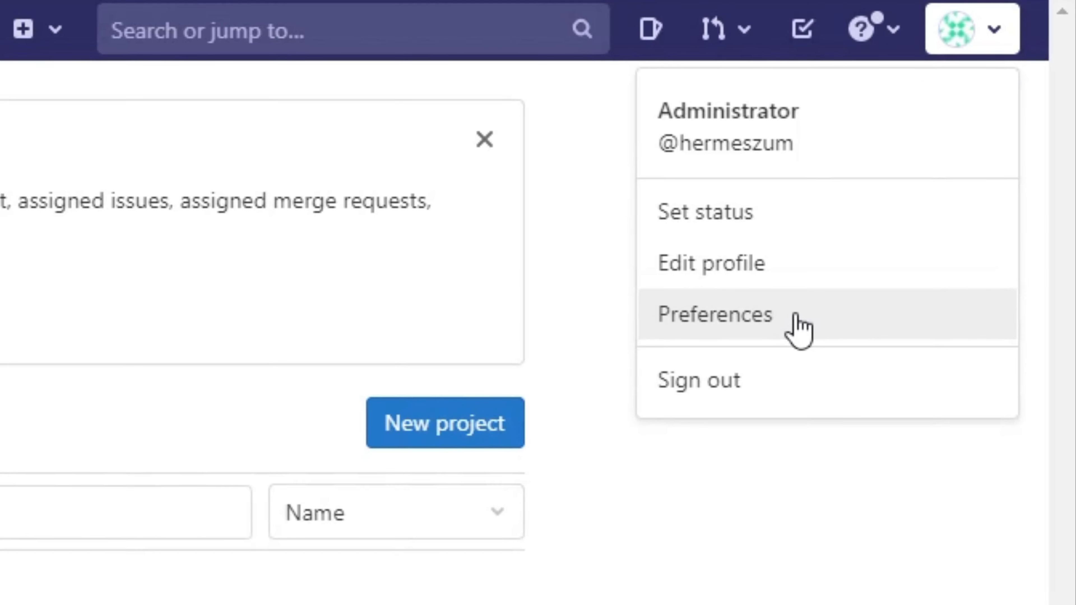
{"action": "left_click", "coordinate": [799, 328]}
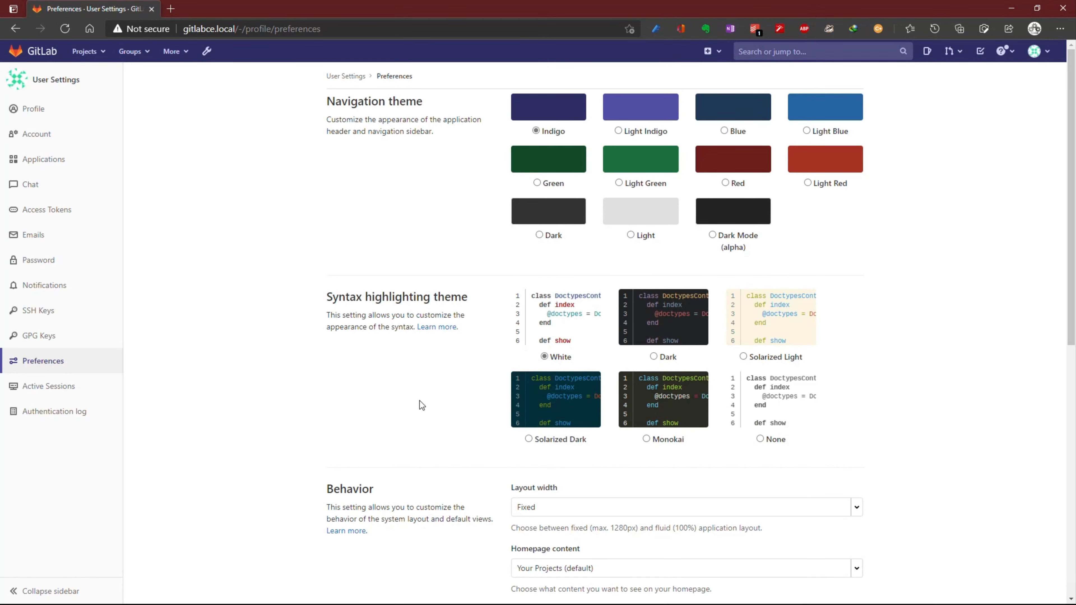
{"action": "left_click", "coordinate": [45, 135]}
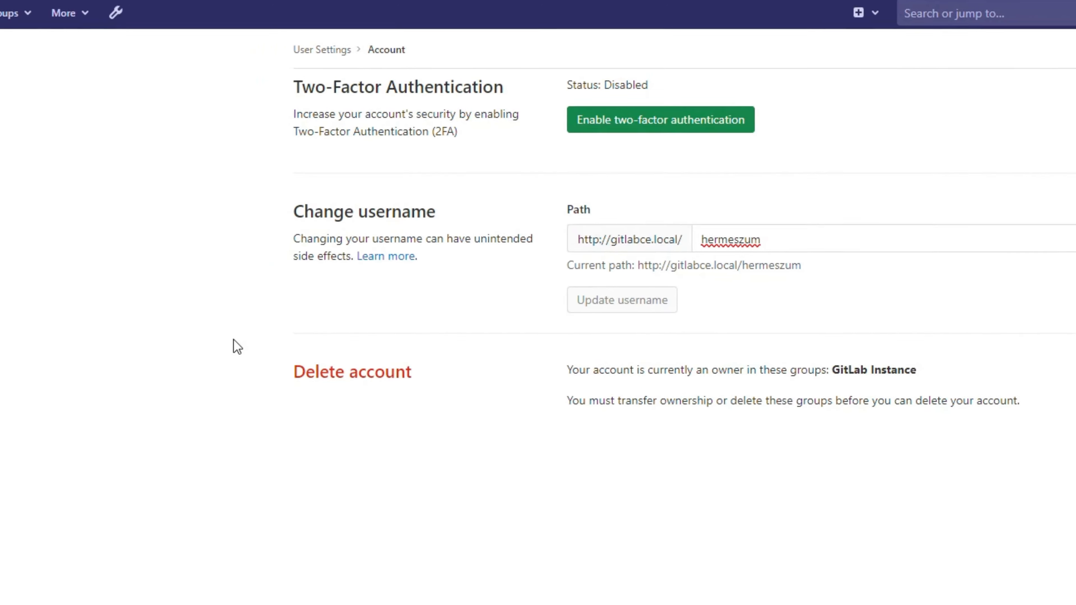
{"action": "left_click", "coordinate": [50, 111]}
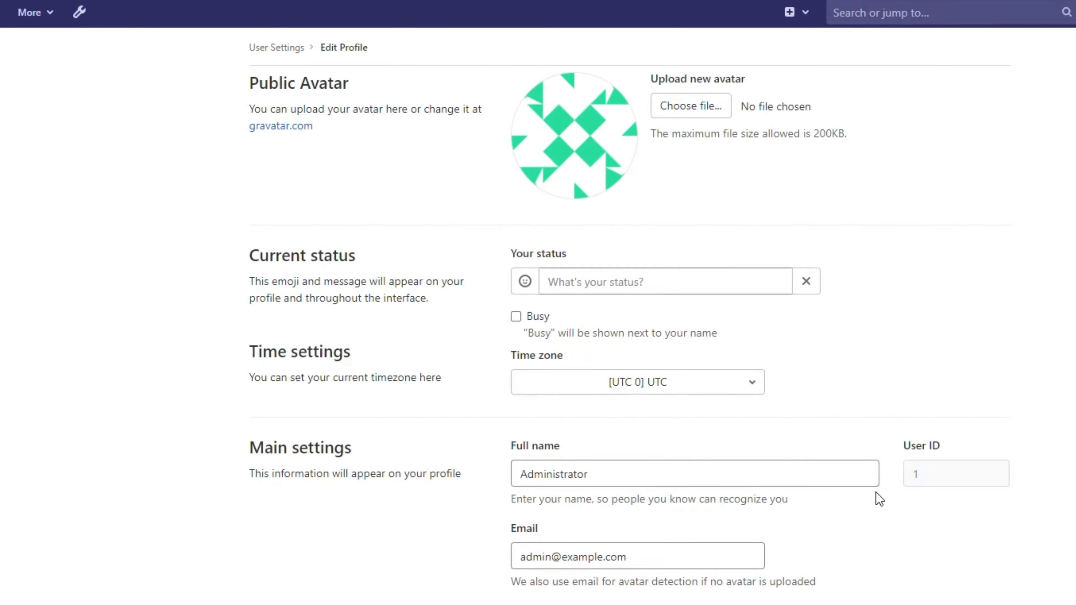
- Replace the profile email with the new address and Administrator with the user's full name
{"action": "scroll", "coordinate": [876, 492], "scroll_direction": "down", "scroll_amount": 5}
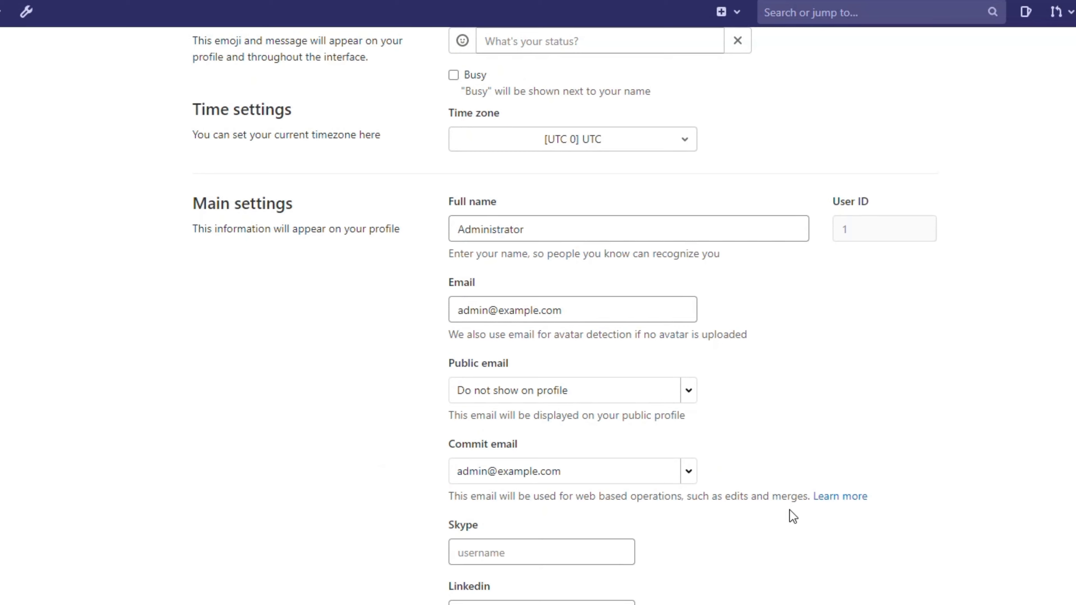
{"action": "left_click_drag", "start_coordinate": [570, 313], "coordinate": [420, 348]}
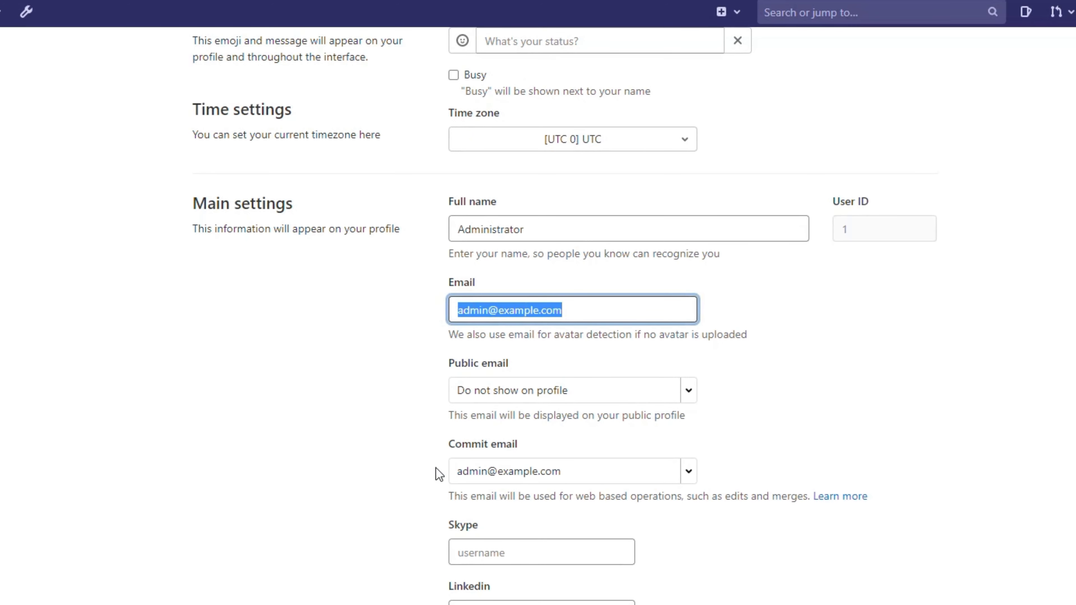
{"action": "key", "text": "ctrl+v"}
{"action": "left_click", "coordinate": [930, 446]}
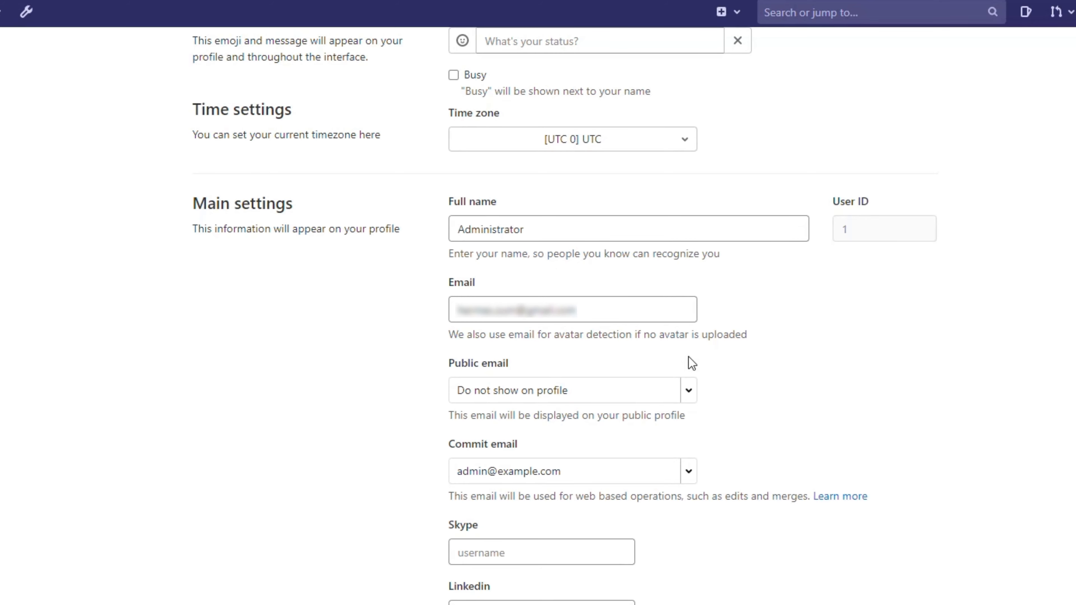
{"action": "left_click", "coordinate": [566, 227]}
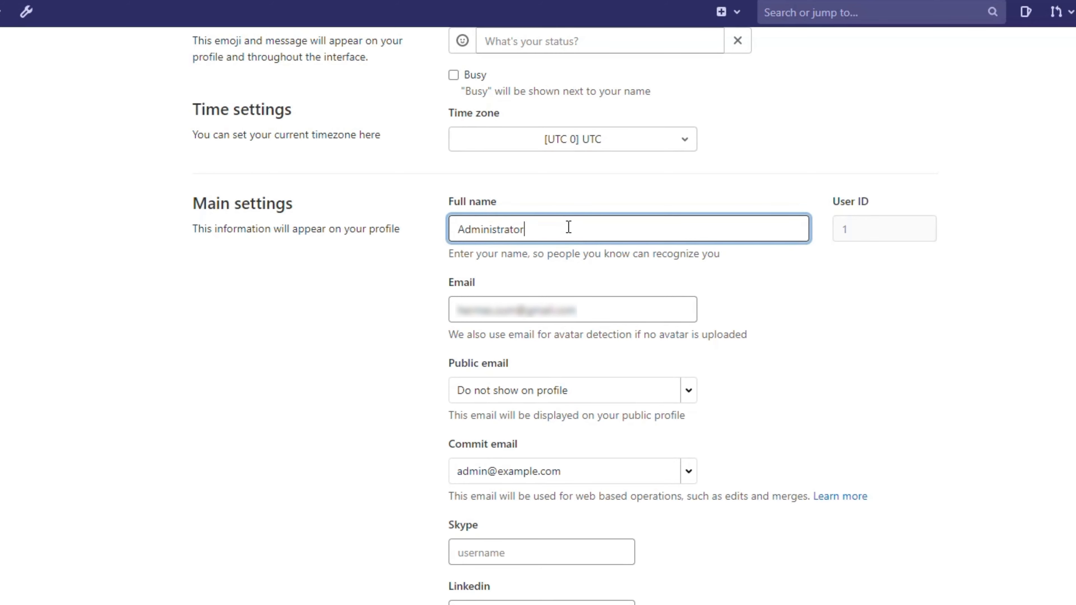
{"action": "left_click_drag", "start_coordinate": [567, 227], "coordinate": [389, 282]}
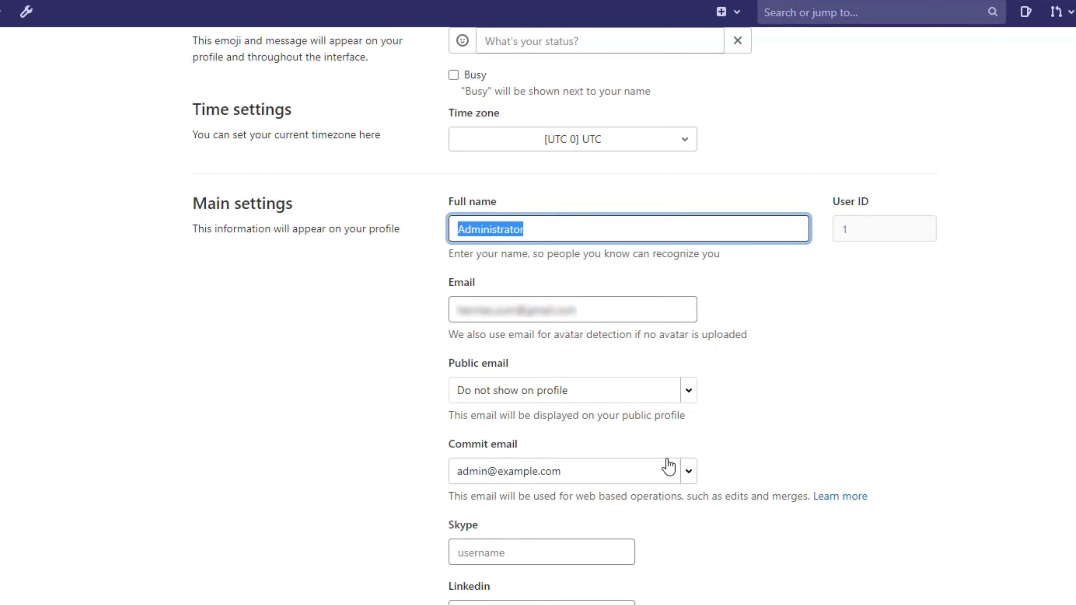
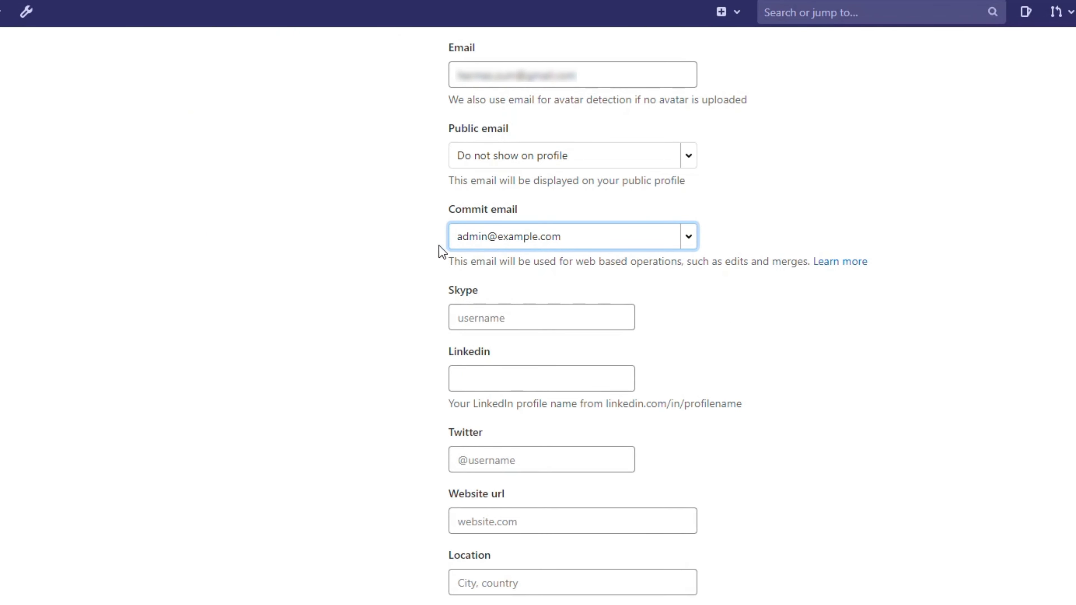
- Set the commit email to the private address and save the profile settings
{"action": "left_click", "coordinate": [684, 243]}
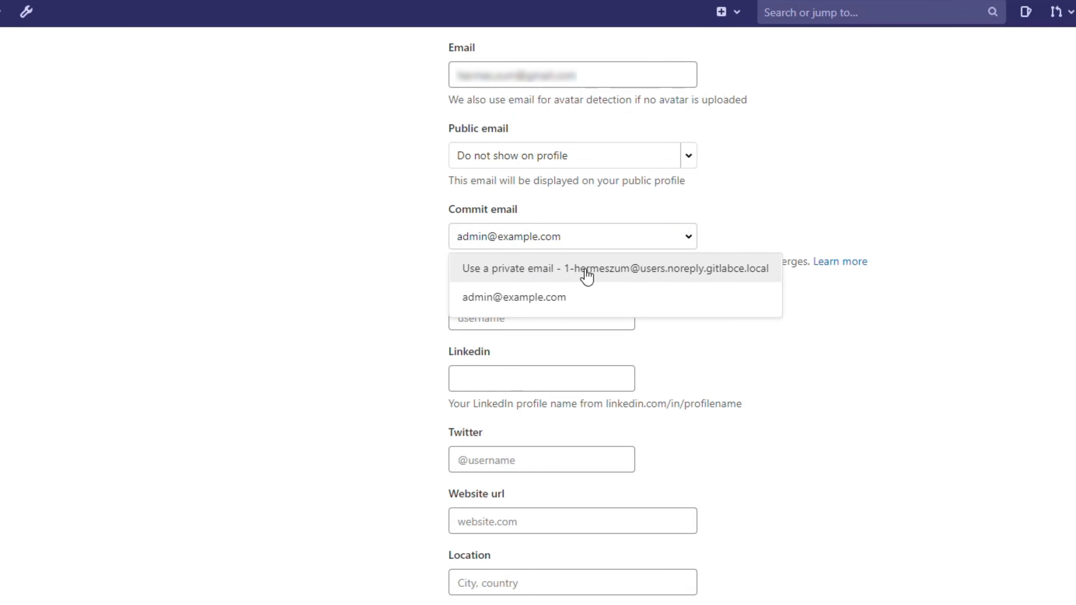
{"action": "left_click", "coordinate": [593, 275]}
{"action": "left_click", "coordinate": [690, 240]}
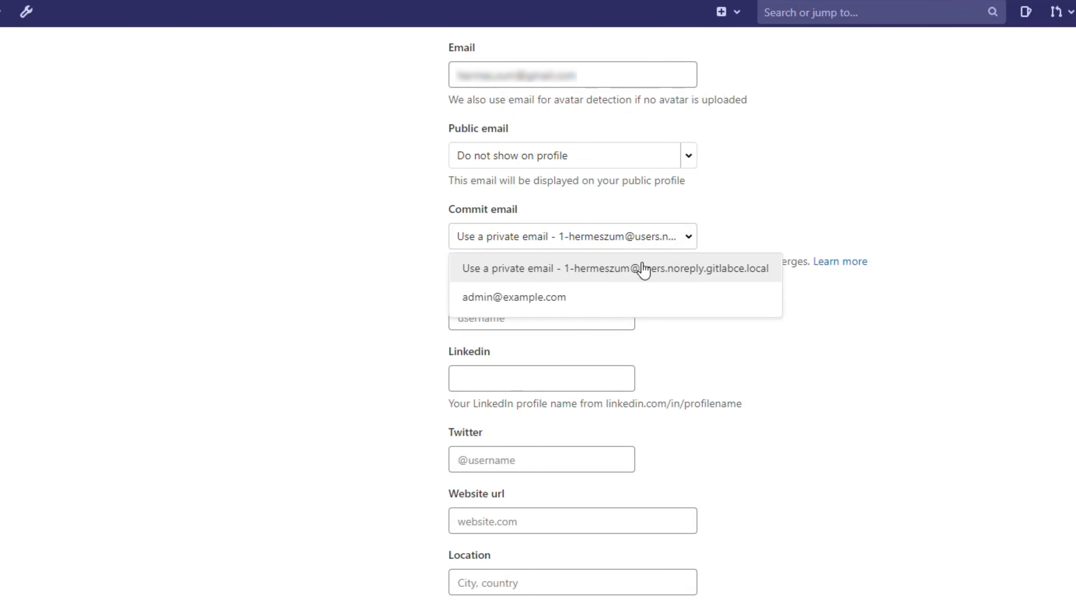
{"action": "scroll", "coordinate": [739, 456], "scroll_direction": "up", "scroll_amount": 3}
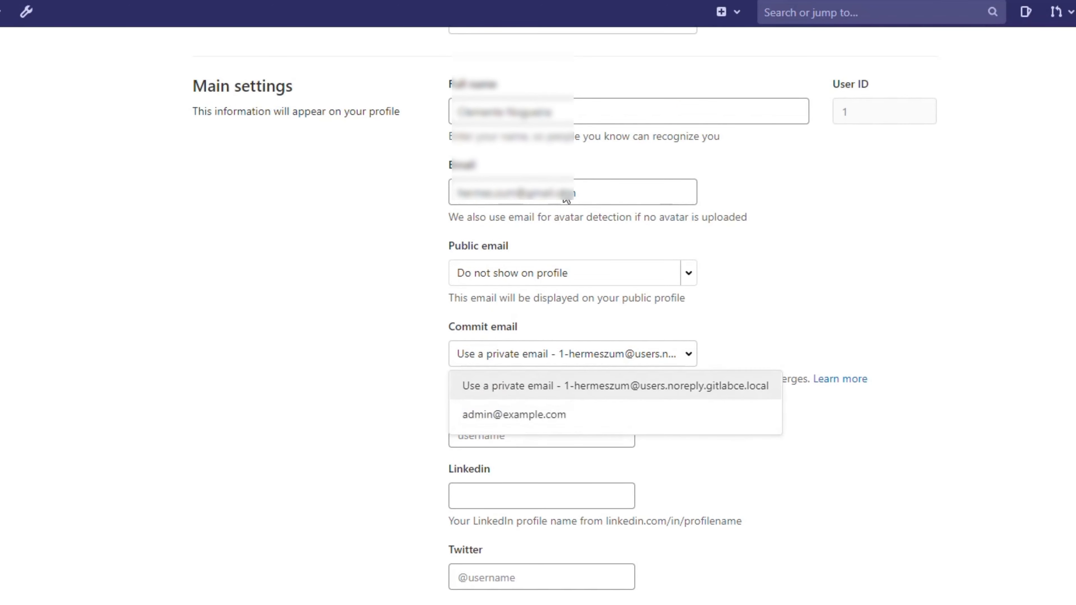
{"action": "left_click", "coordinate": [730, 356]}
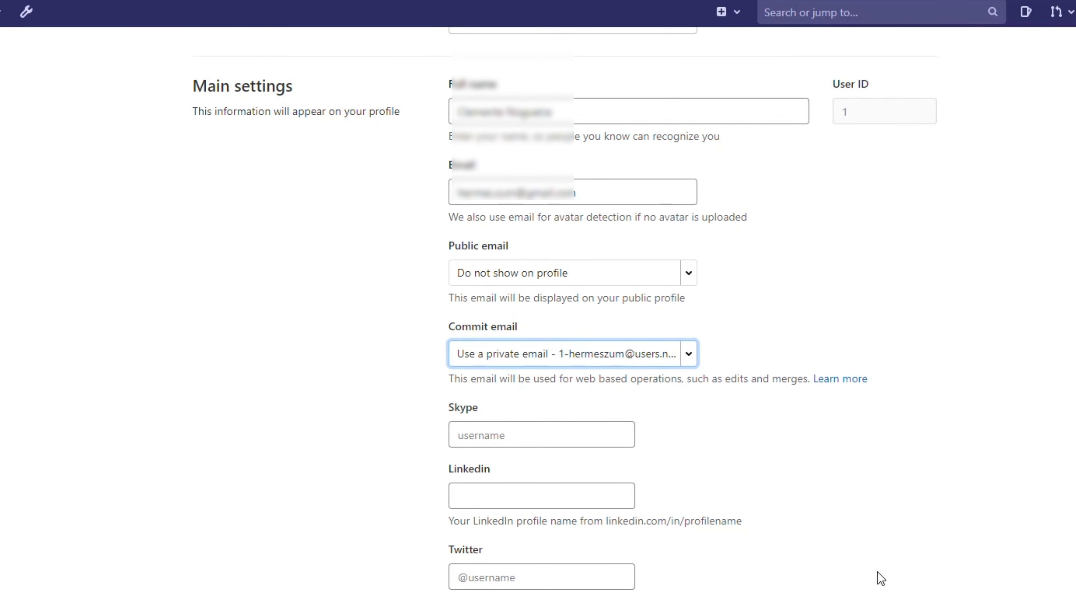
{"action": "scroll", "coordinate": [876, 575], "scroll_direction": "down", "scroll_amount": 5}
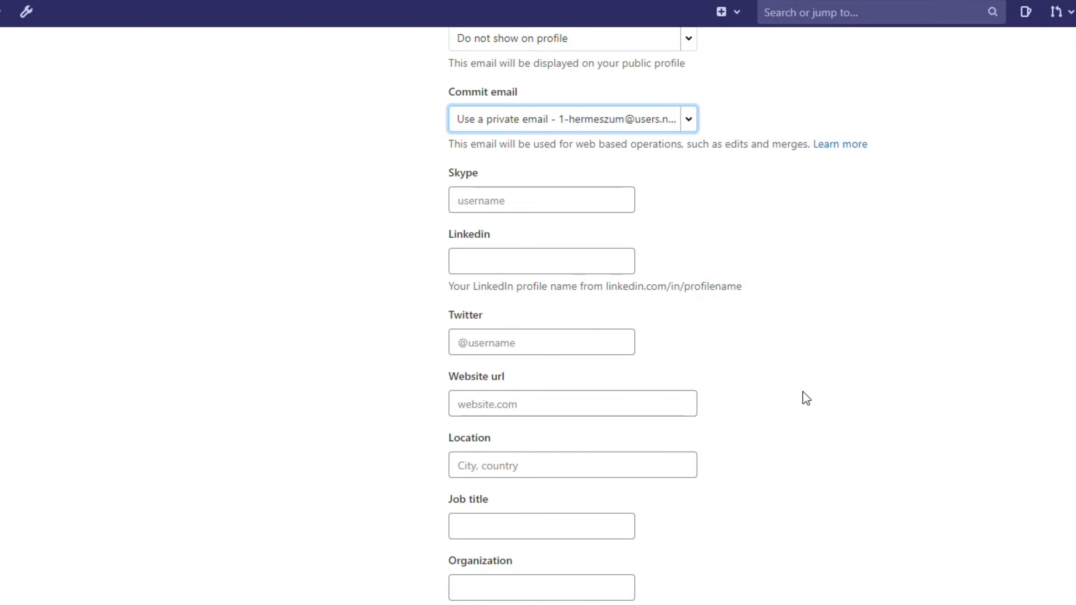
{"action": "scroll", "coordinate": [842, 456], "scroll_direction": "down", "scroll_amount": 5}
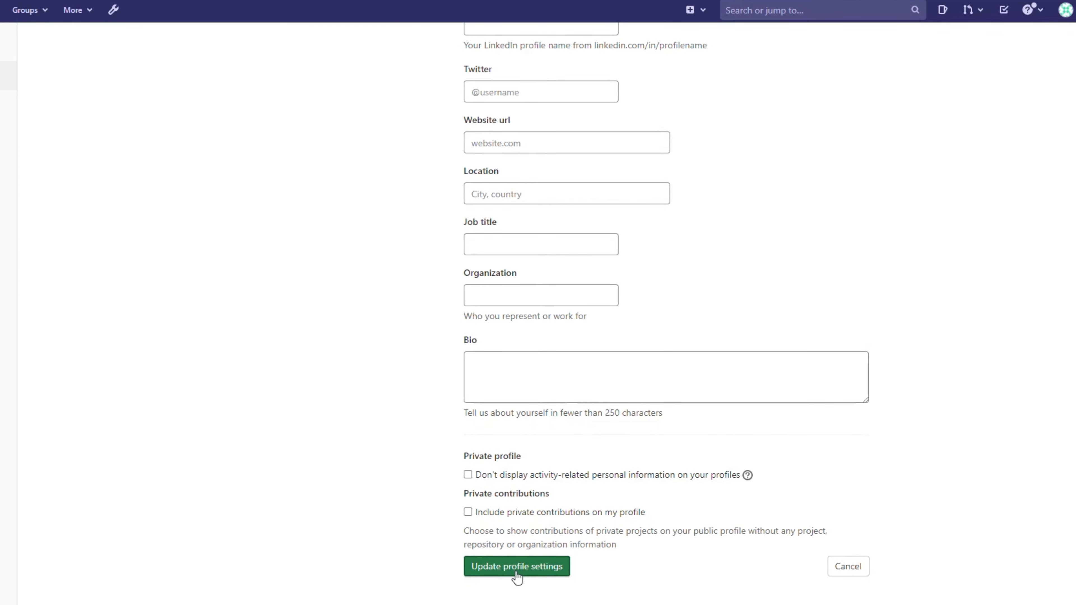
{"action": "left_click", "coordinate": [517, 567]}
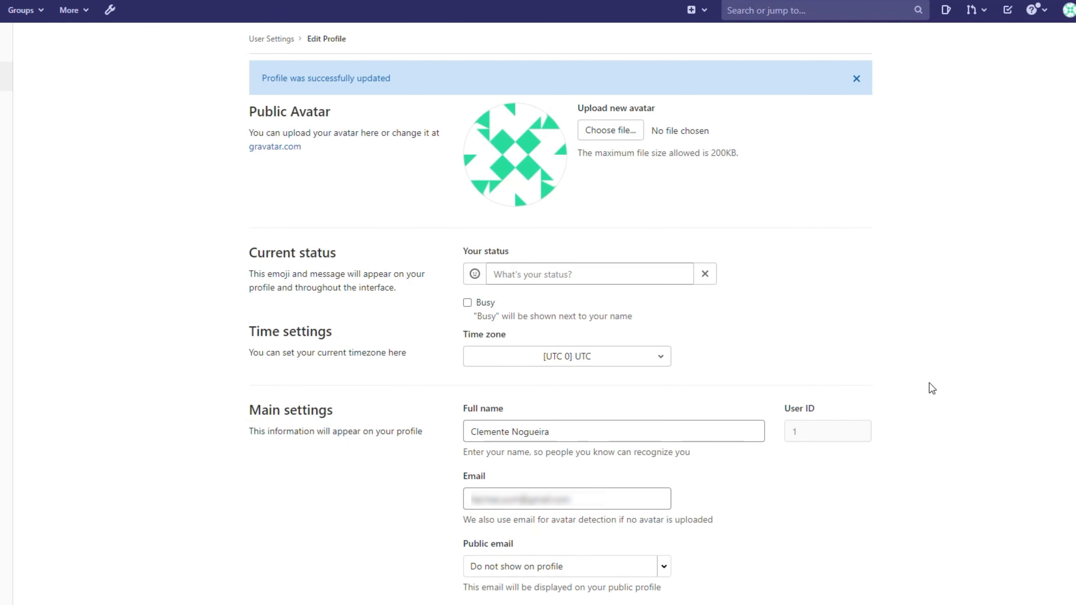
- Dismiss the success banner and resend confirmation instructions to the new email address
{"action": "left_click", "coordinate": [856, 79]}
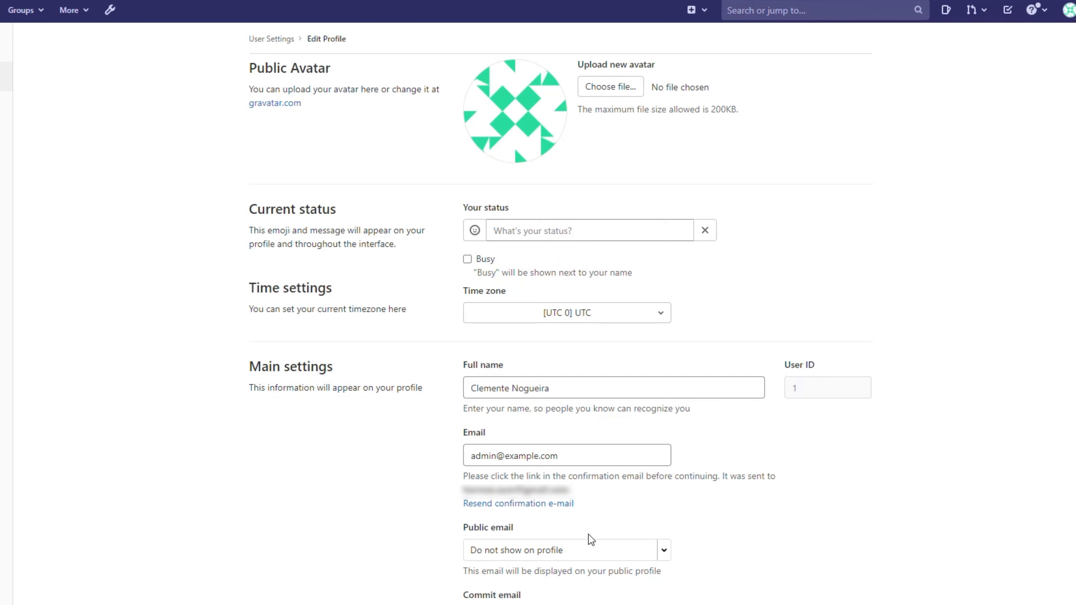
{"action": "left_click", "coordinate": [540, 504]}
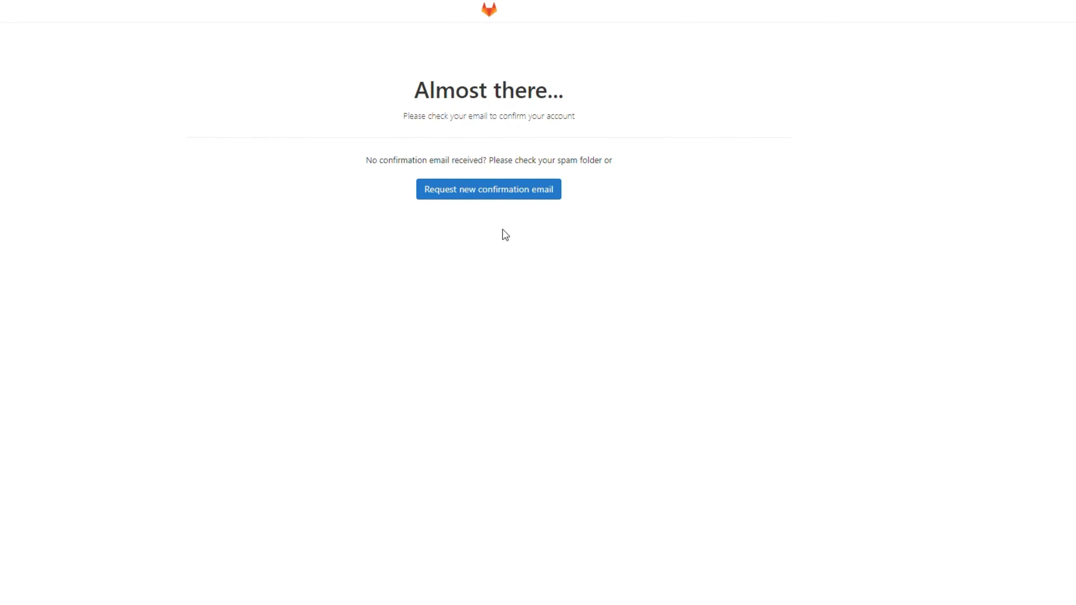
{"action": "left_click", "coordinate": [495, 195]}
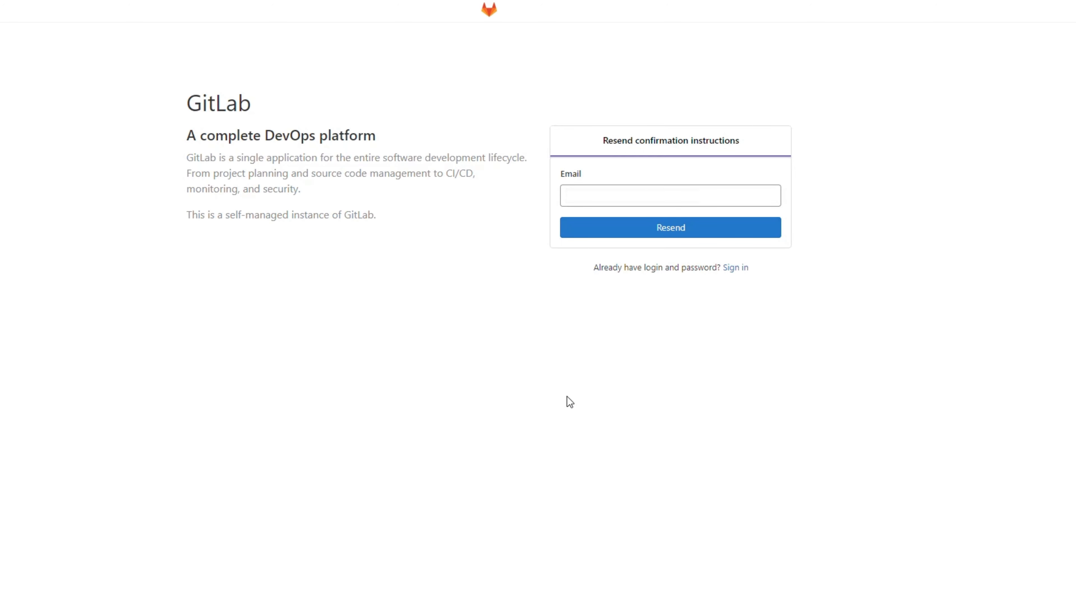
{"action": "left_click", "coordinate": [668, 234]}
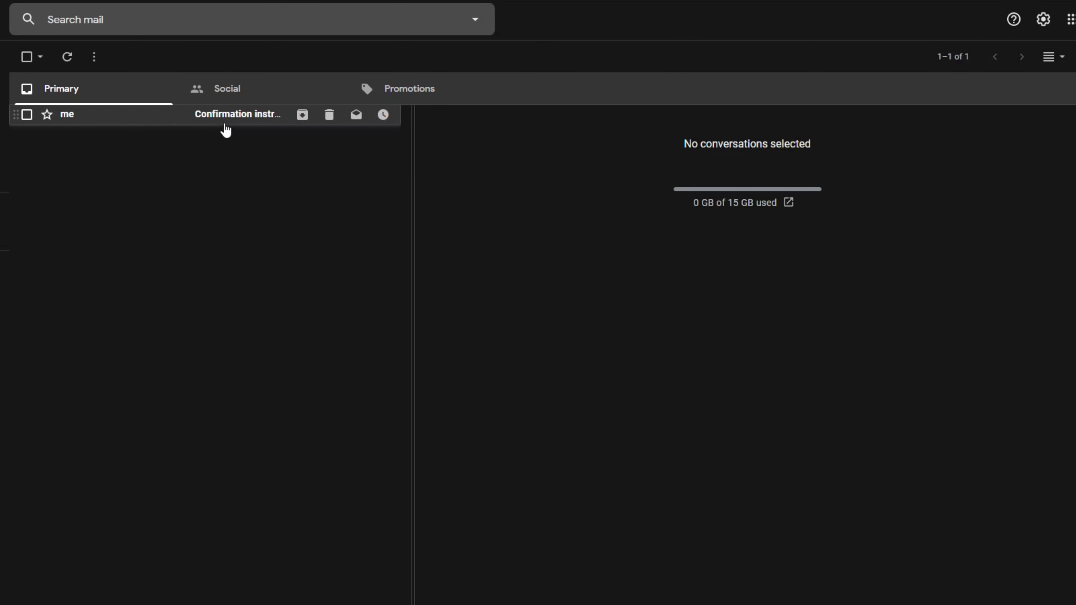
- Open the Confirmation instructions email and copy the 'Confirm your email address' link
{"action": "left_click", "coordinate": [253, 120]}
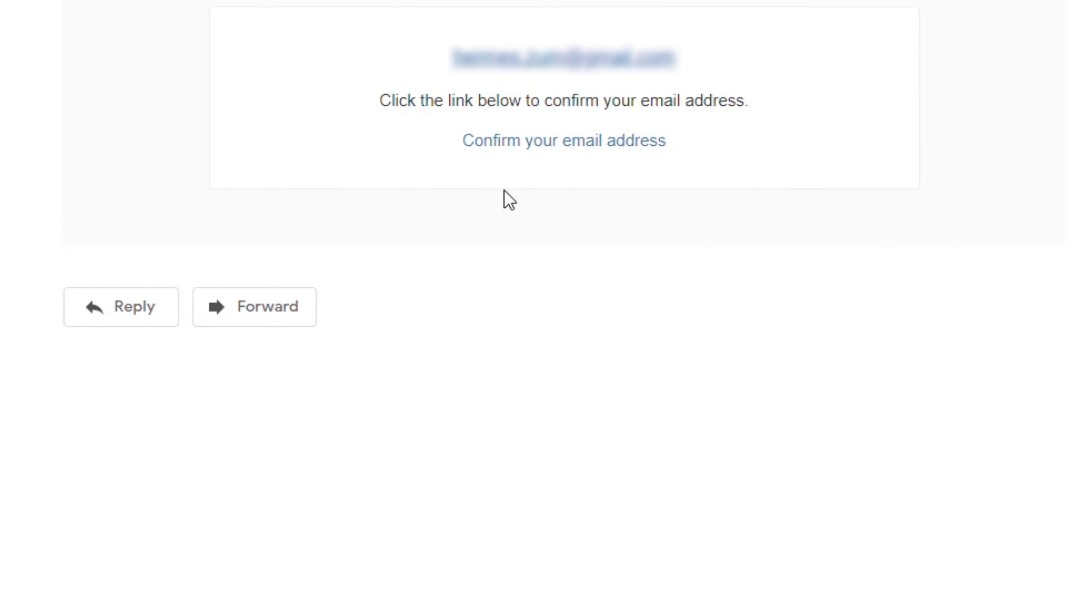
{"action": "scroll", "coordinate": [560, 154], "scroll_direction": "up", "scroll_amount": 1}
{"action": "scroll", "coordinate": [564, 154], "scroll_direction": "down", "scroll_amount": 1}
{"action": "right_click", "coordinate": [553, 144]}
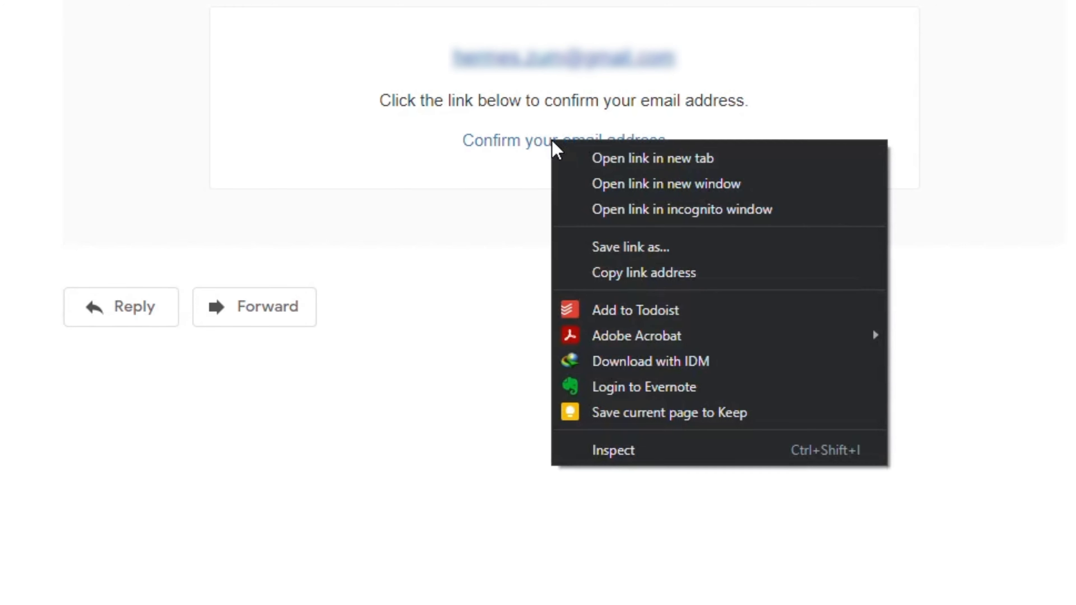
{"action": "left_click", "coordinate": [617, 273]}
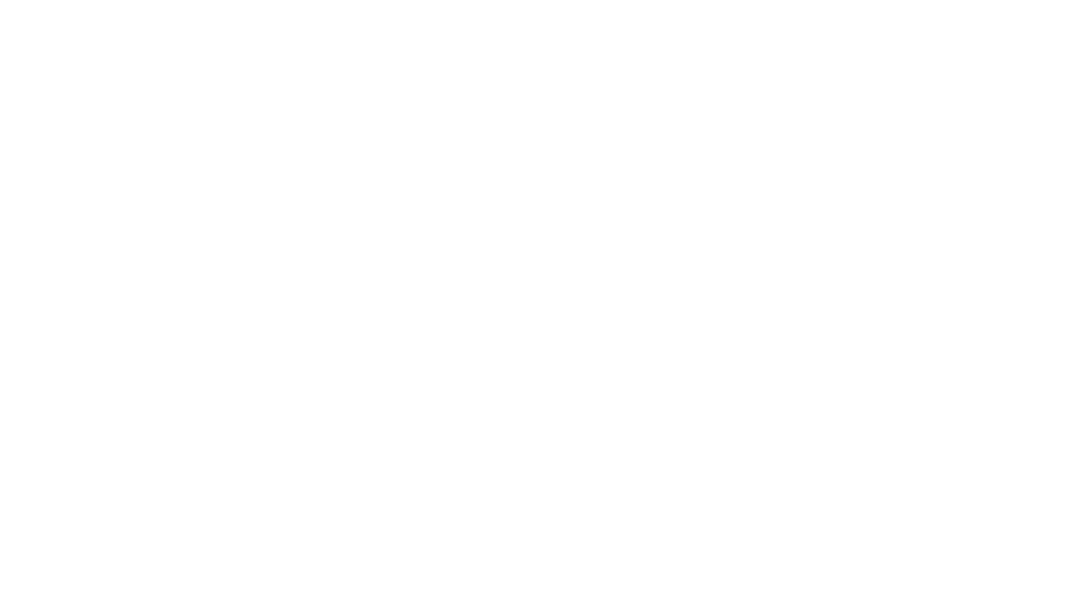
- Load the copied confirmation link in the browser's address bar
{"action": "left_click", "coordinate": [468, 41]}
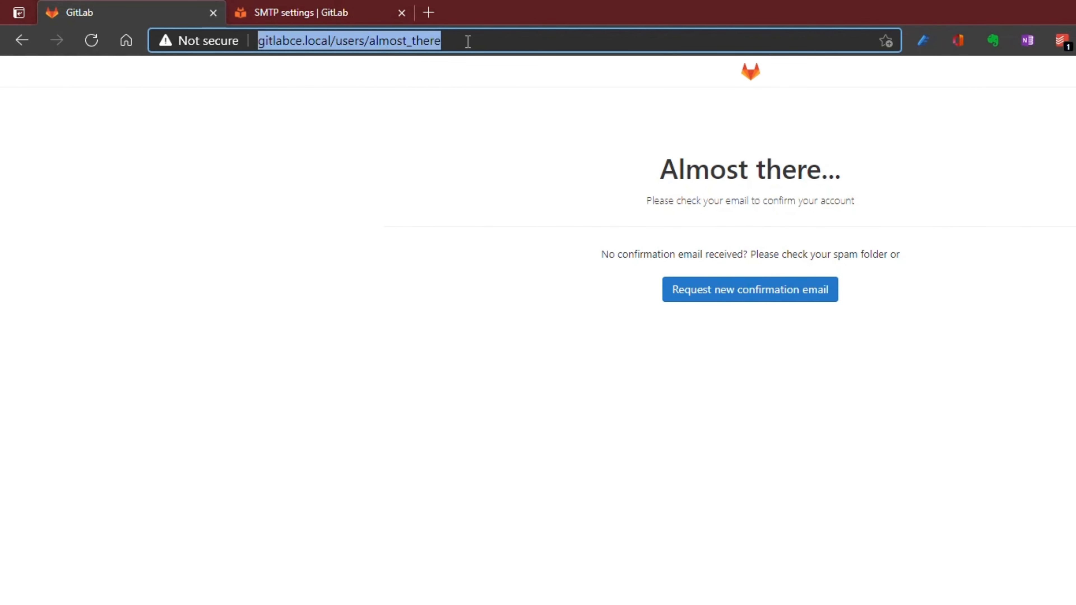
{"action": "key", "text": "ctrl+v"}
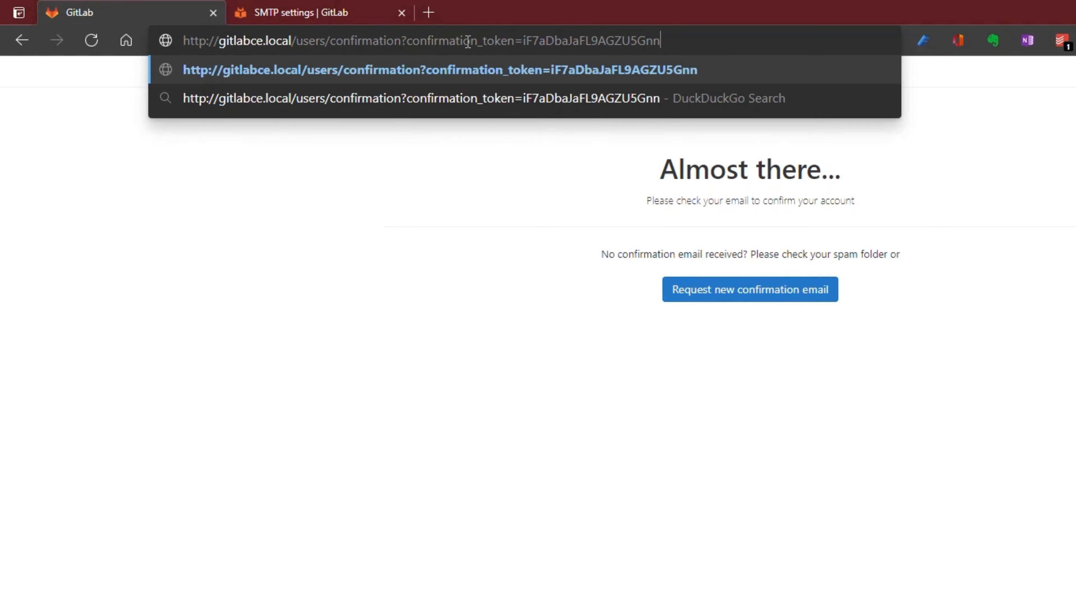
{"action": "key", "text": "Return"}
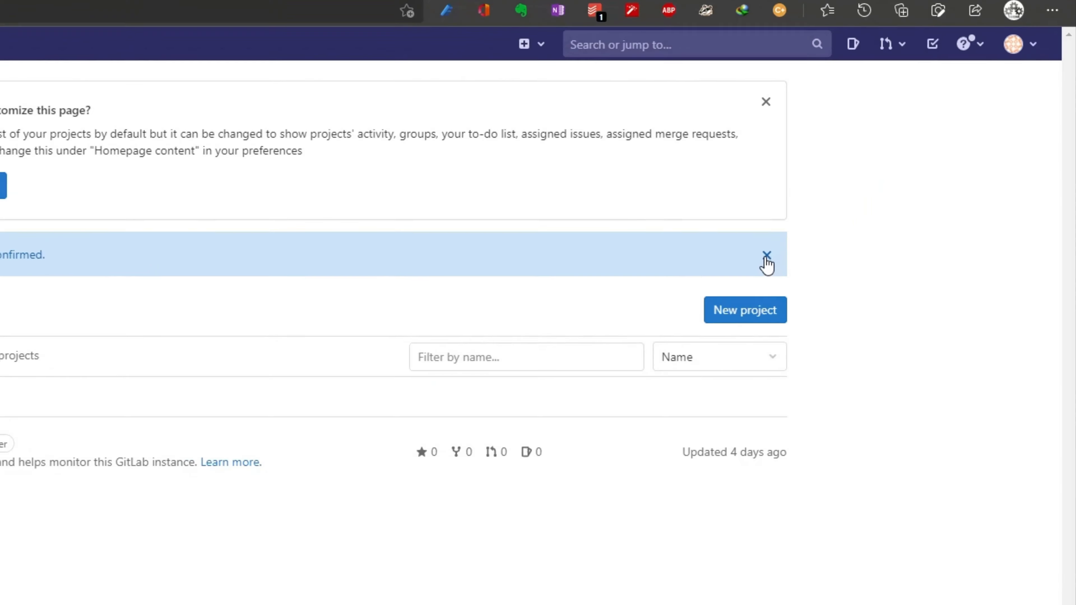
- Bring up the avatar account menu at the top right
{"action": "left_click", "coordinate": [1004, 41]}
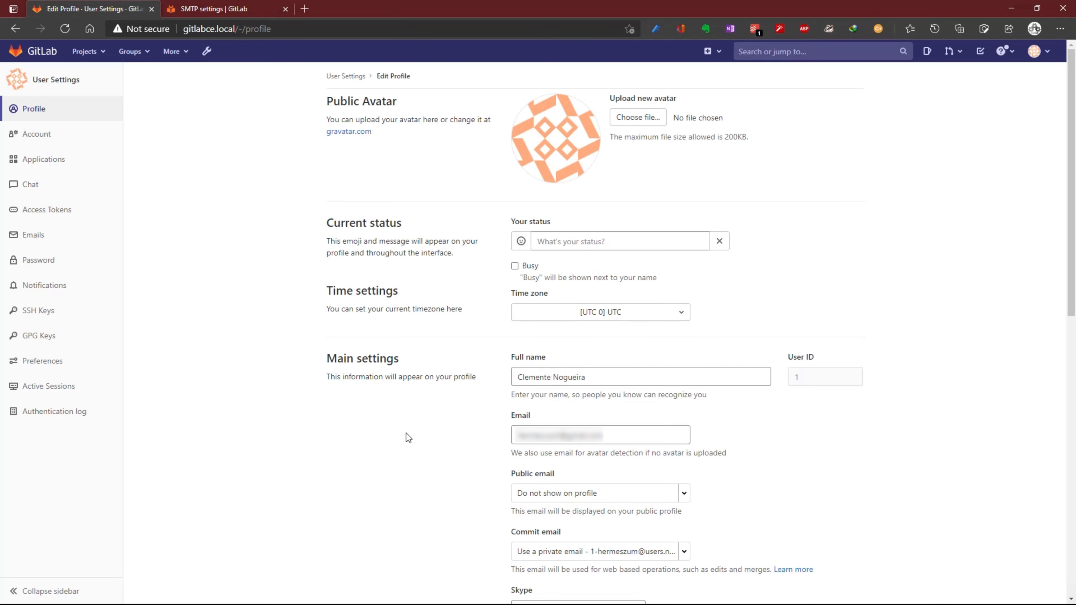
- In the SMTP settings docs, look over the SMTP without SSL and localhost examples
{"action": "left_click", "coordinate": [215, 9]}
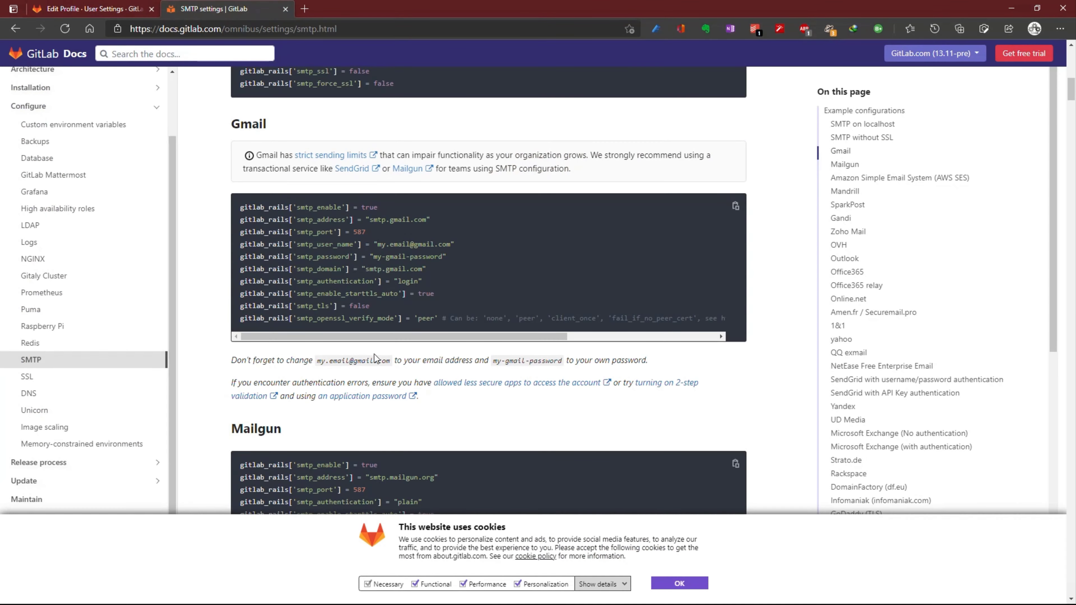
{"action": "scroll", "coordinate": [445, 407], "scroll_direction": "down", "scroll_amount": 1}
{"action": "scroll", "coordinate": [445, 408], "scroll_direction": "down", "scroll_amount": 5}
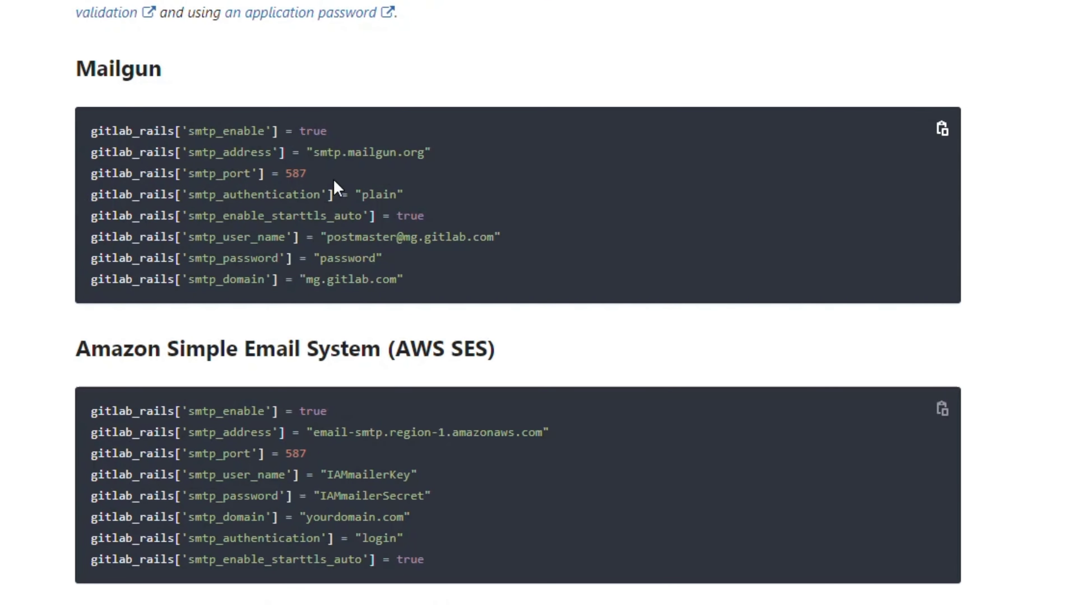
{"action": "scroll", "coordinate": [134, 151], "scroll_direction": "up", "scroll_amount": 6}
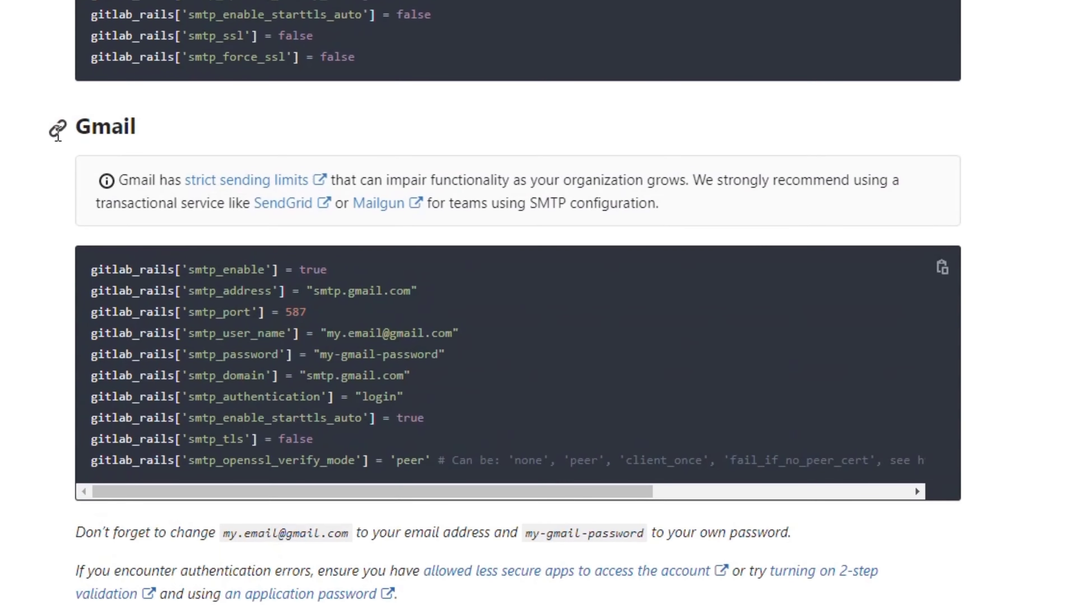
{"action": "scroll", "coordinate": [378, 285], "scroll_direction": "up", "scroll_amount": 10}
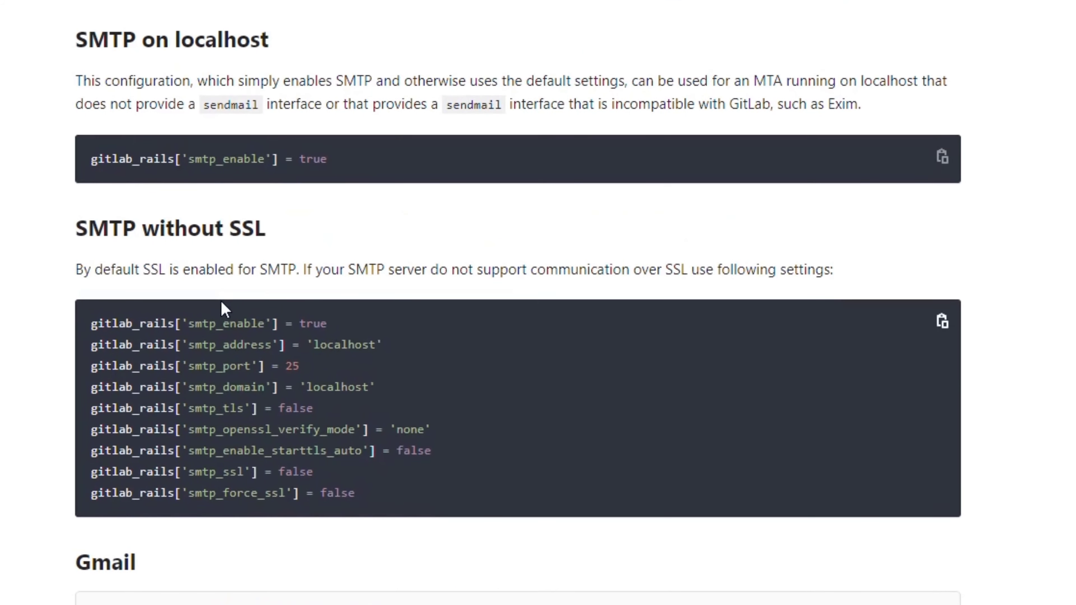
{"action": "scroll", "coordinate": [240, 264], "scroll_direction": "up", "scroll_amount": 6}
{"action": "scroll", "coordinate": [336, 240], "scroll_direction": "up", "scroll_amount": 6}
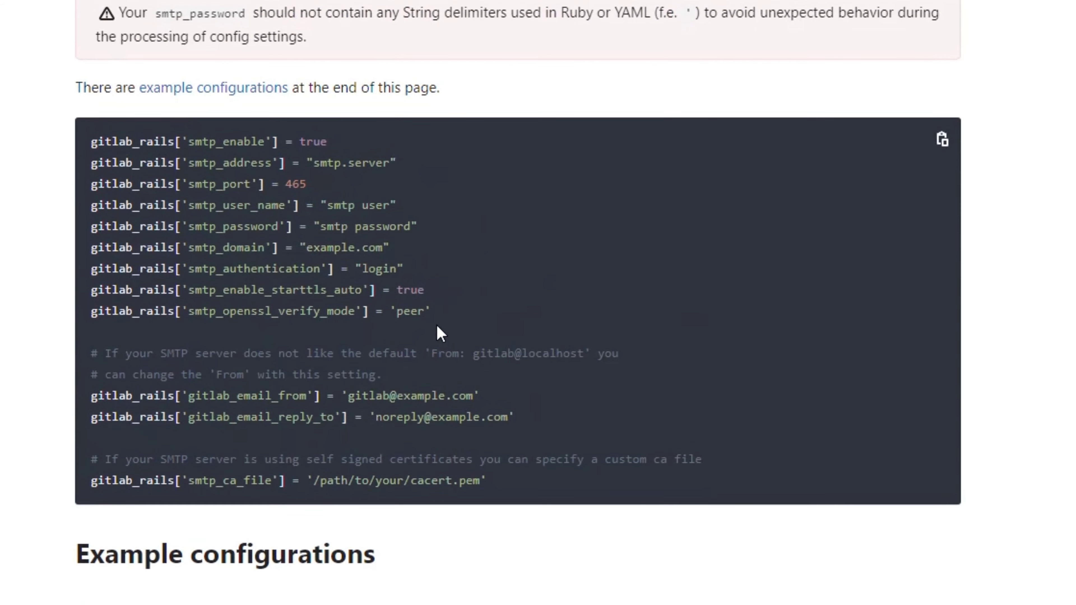
{"action": "scroll", "coordinate": [439, 331], "scroll_direction": "down", "scroll_amount": 10}
{"action": "scroll", "coordinate": [431, 362], "scroll_direction": "down", "scroll_amount": 10}
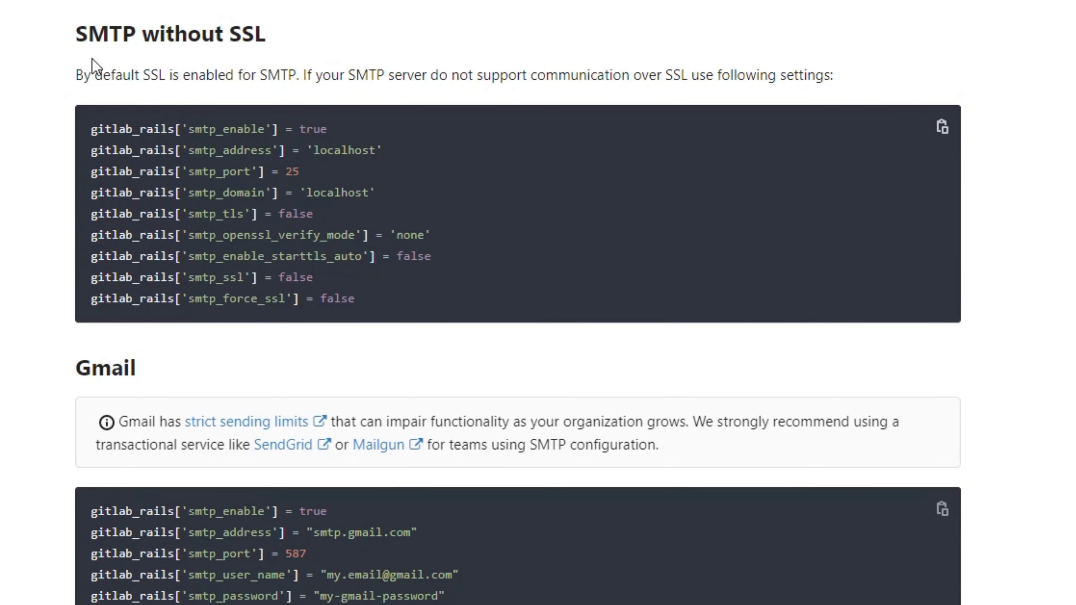
{"action": "left_click_drag", "start_coordinate": [366, 297], "coordinate": [91, 127]}
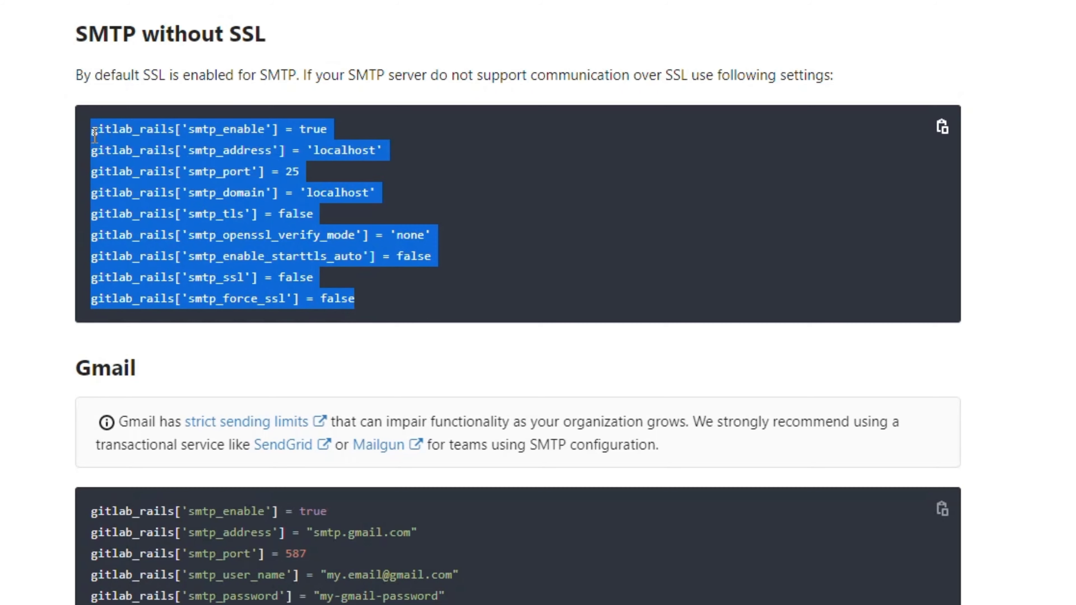
{"action": "left_click", "coordinate": [288, 373]}
{"action": "scroll", "coordinate": [287, 373], "scroll_direction": "down", "scroll_amount": 3}
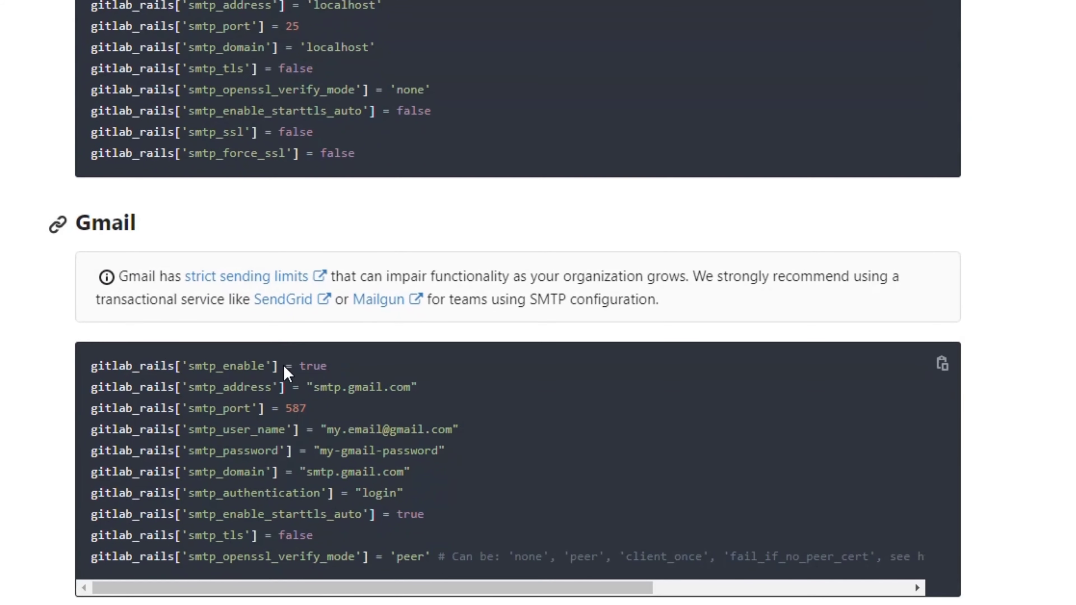
{"action": "left_click_drag", "start_coordinate": [363, 160], "coordinate": [87, 4]}
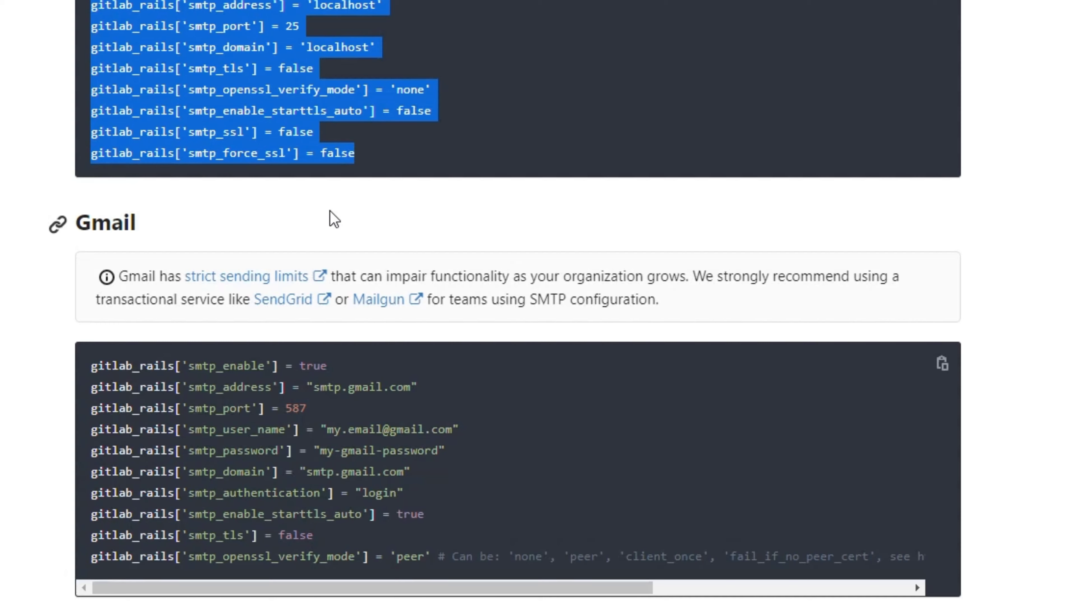
{"action": "left_click", "coordinate": [496, 205]}
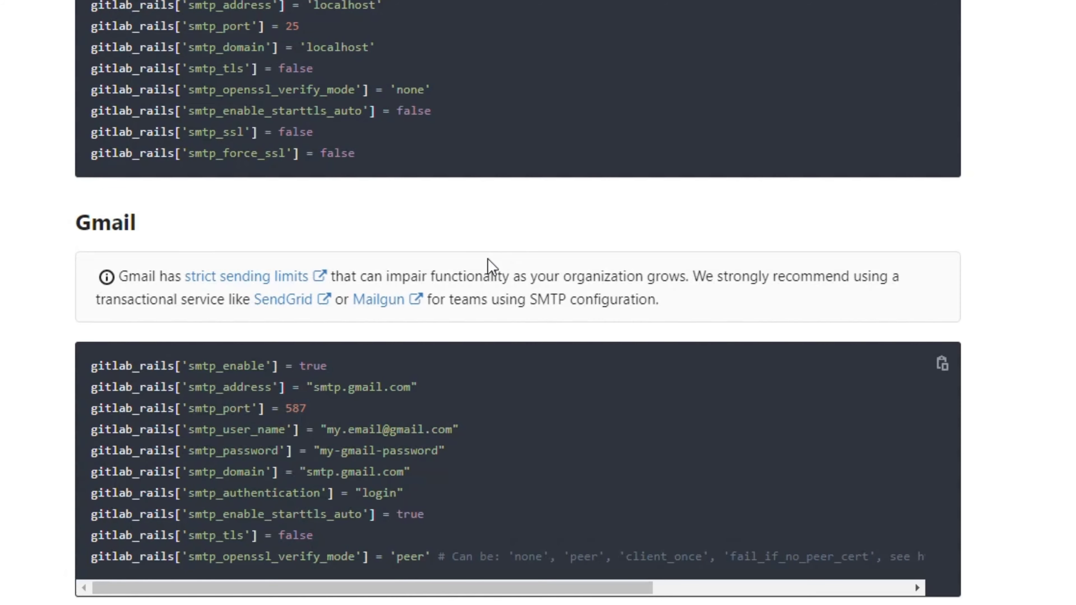
- Find the Gmail example and mark its my.email and my-gmail-password placeholders
{"action": "scroll", "coordinate": [488, 264], "scroll_direction": "down", "scroll_amount": 3}
{"action": "left_click_drag", "start_coordinate": [145, 80], "coordinate": [75, 77]}
{"action": "scroll", "coordinate": [285, 398], "scroll_direction": "down", "scroll_amount": 3}
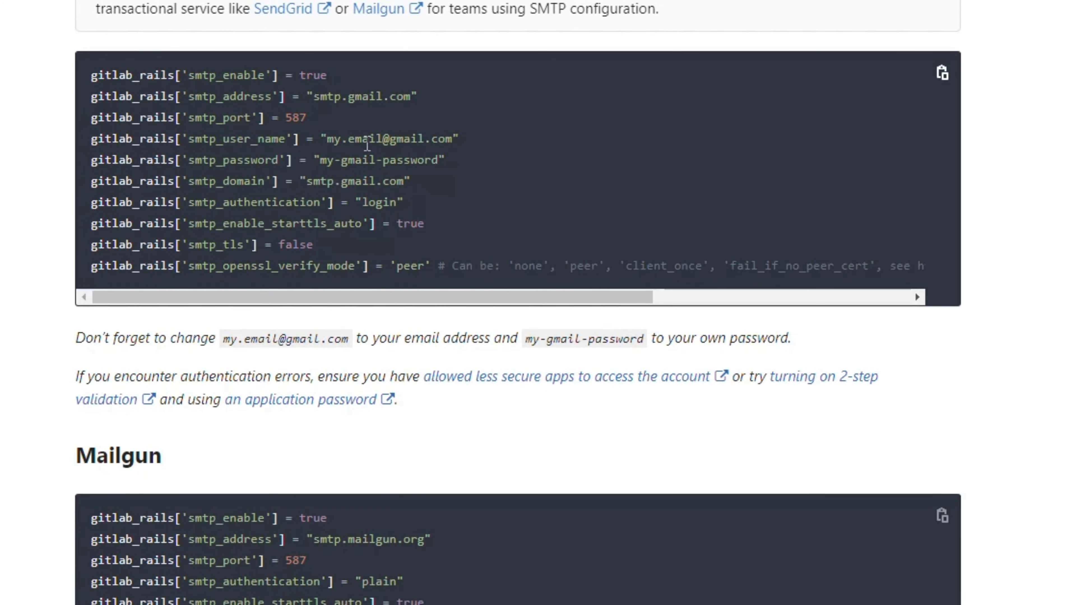
{"action": "left_click_drag", "start_coordinate": [382, 139], "coordinate": [327, 139]}
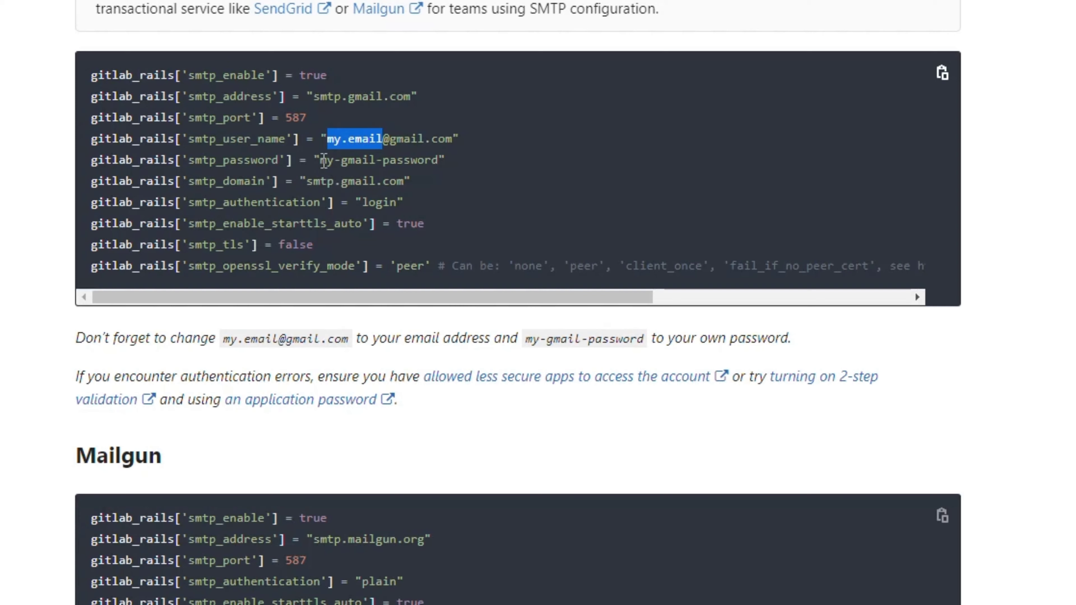
{"action": "left_click_drag", "start_coordinate": [324, 161], "coordinate": [438, 162]}
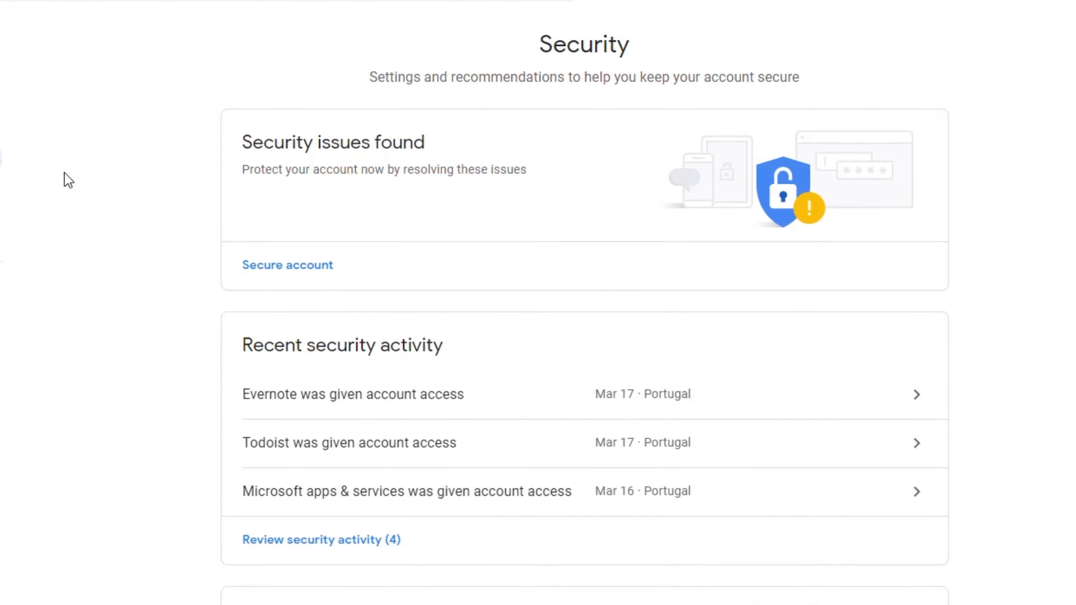
- Open Google's App passwords page, verifying identity with the account password
{"action": "scroll", "coordinate": [140, 564], "scroll_direction": "down", "scroll_amount": 5}
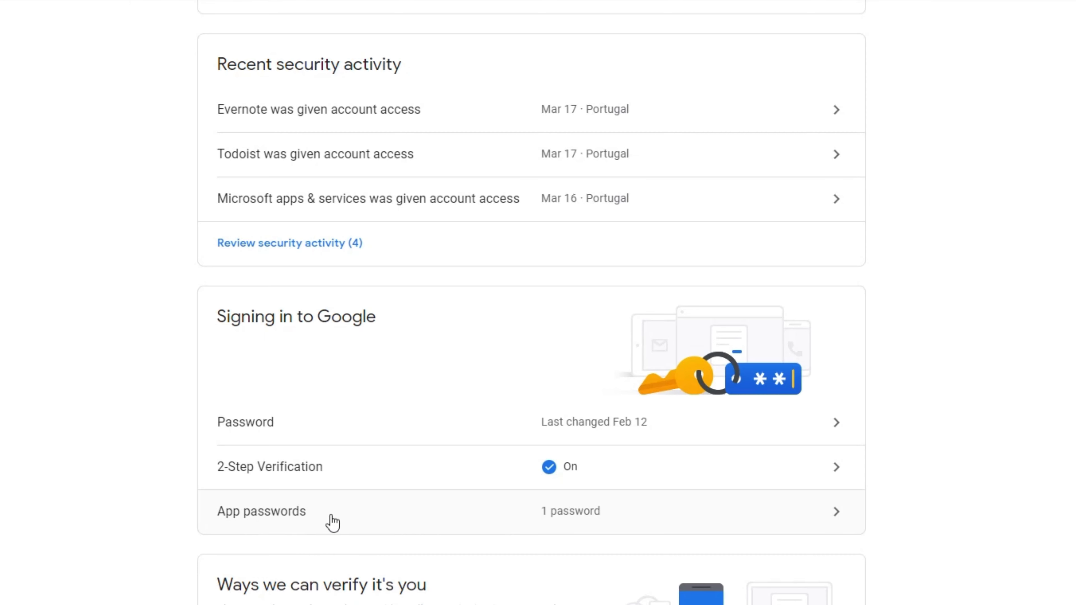
{"action": "left_click", "coordinate": [653, 516]}
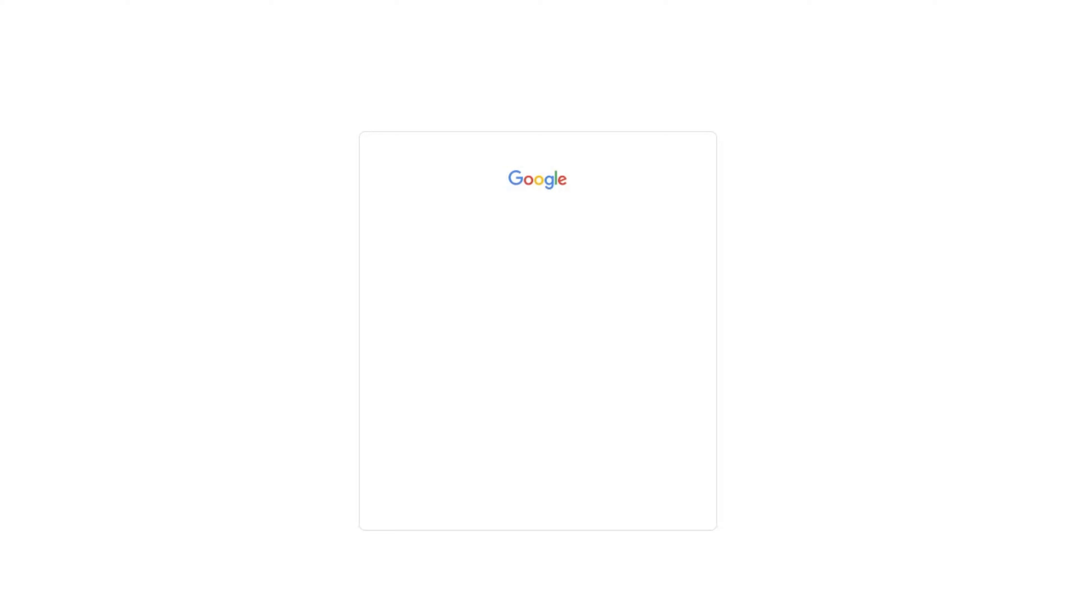
{"action": "type", "text": "••••••••••"}
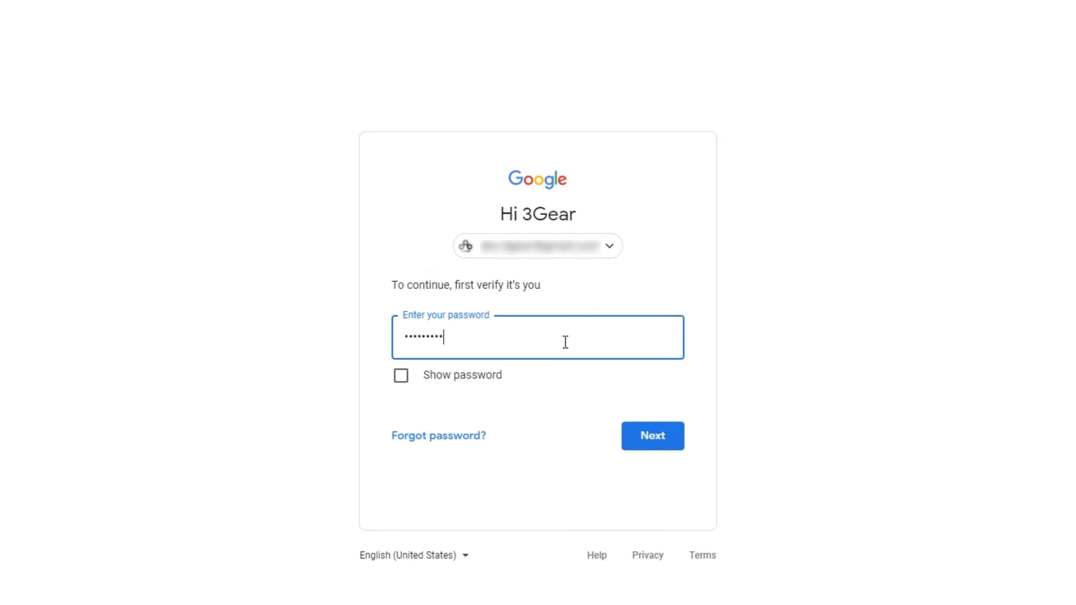
{"action": "type", "text": "•"}
{"action": "key", "text": "Return"}
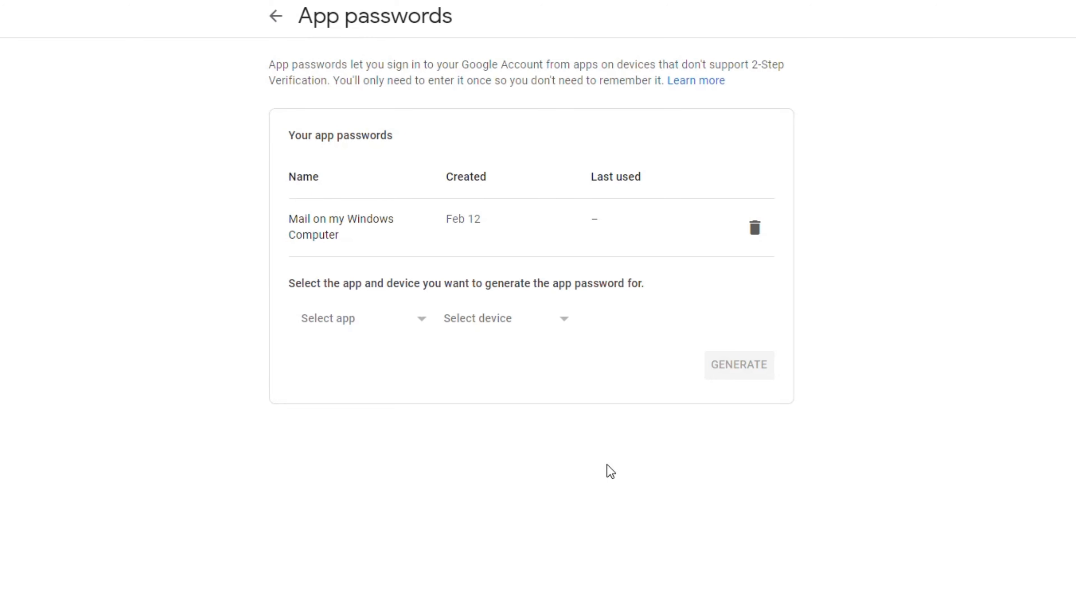
- Generate a Mail app password for Windows Computer and close the generated-password dialog
{"action": "left_click", "coordinate": [354, 322]}
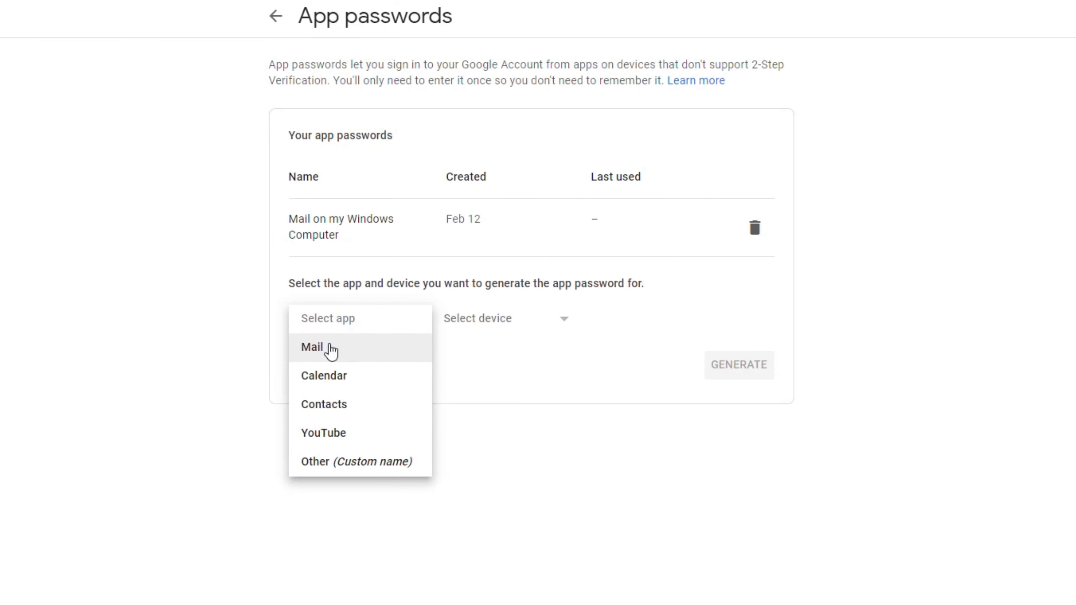
{"action": "left_click", "coordinate": [332, 350]}
{"action": "left_click", "coordinate": [499, 318]}
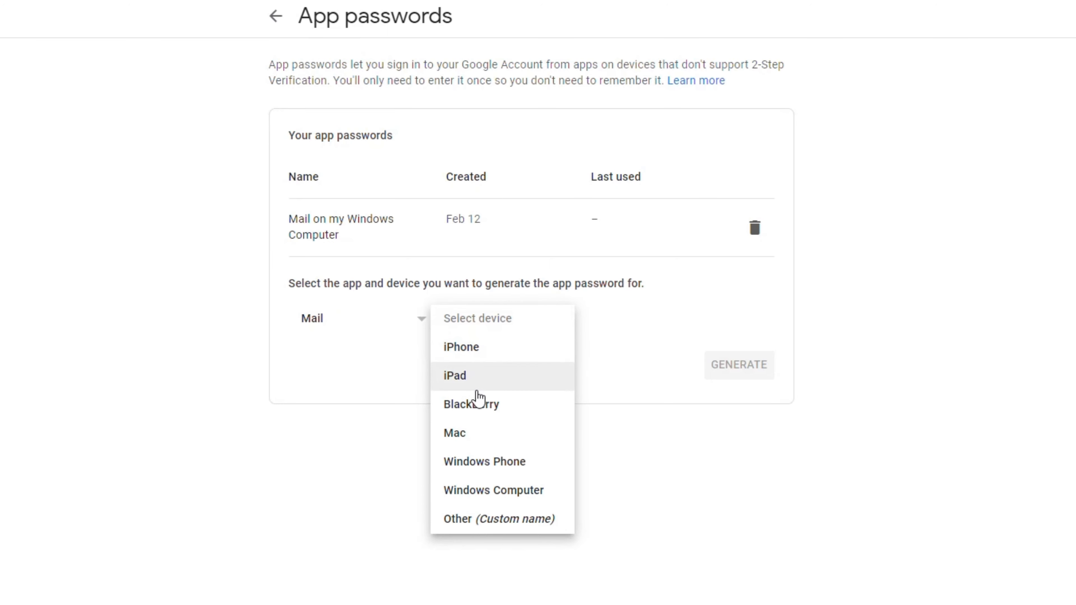
{"action": "left_click", "coordinate": [483, 492]}
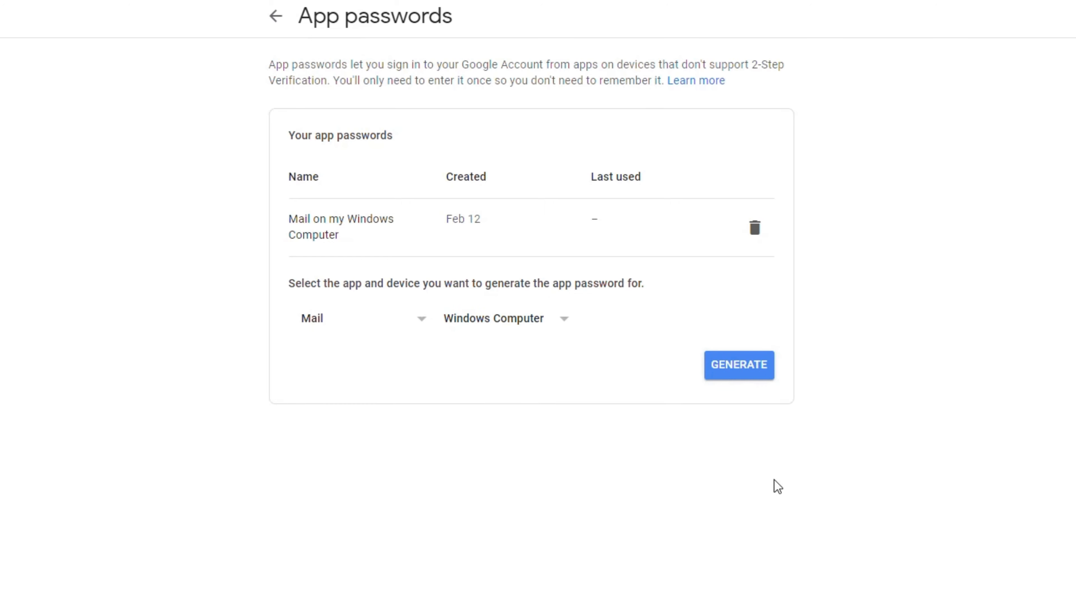
{"action": "left_click", "coordinate": [746, 372]}
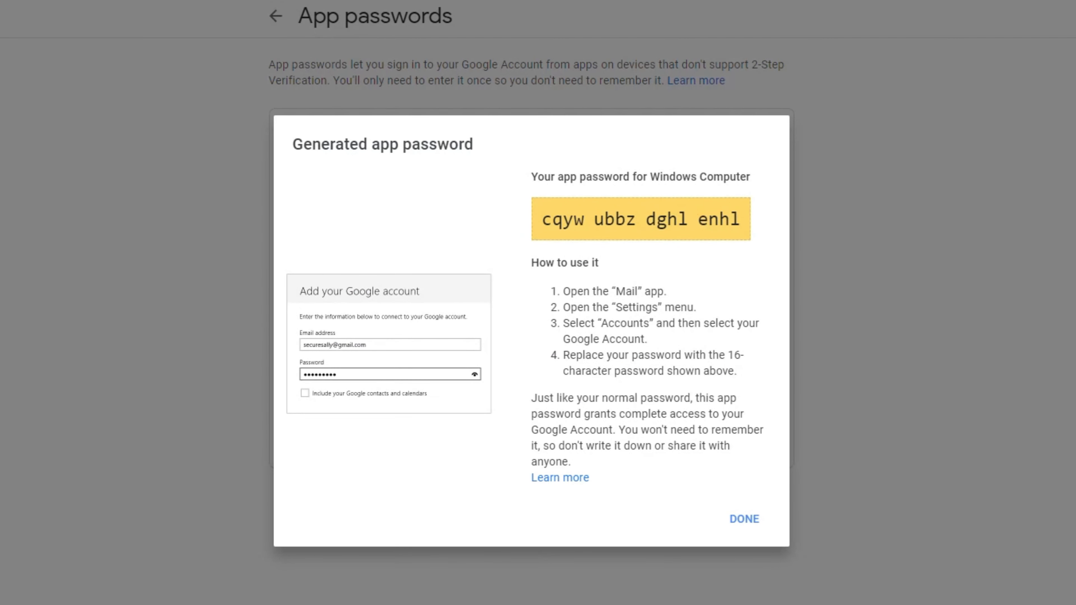
{"action": "left_click", "coordinate": [735, 530]}
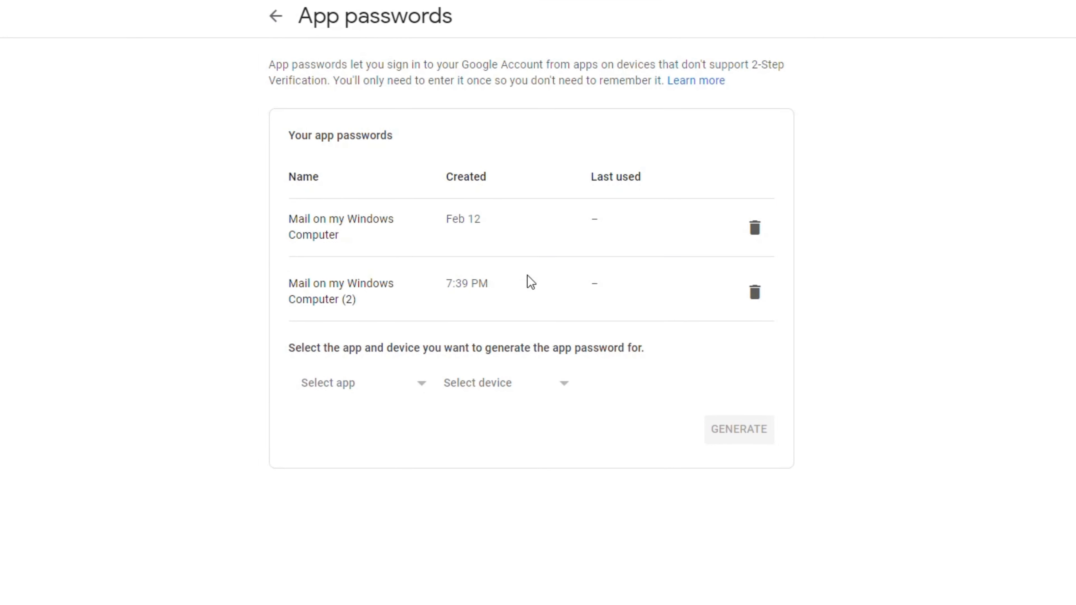
{"action": "left_click", "coordinate": [755, 293]}
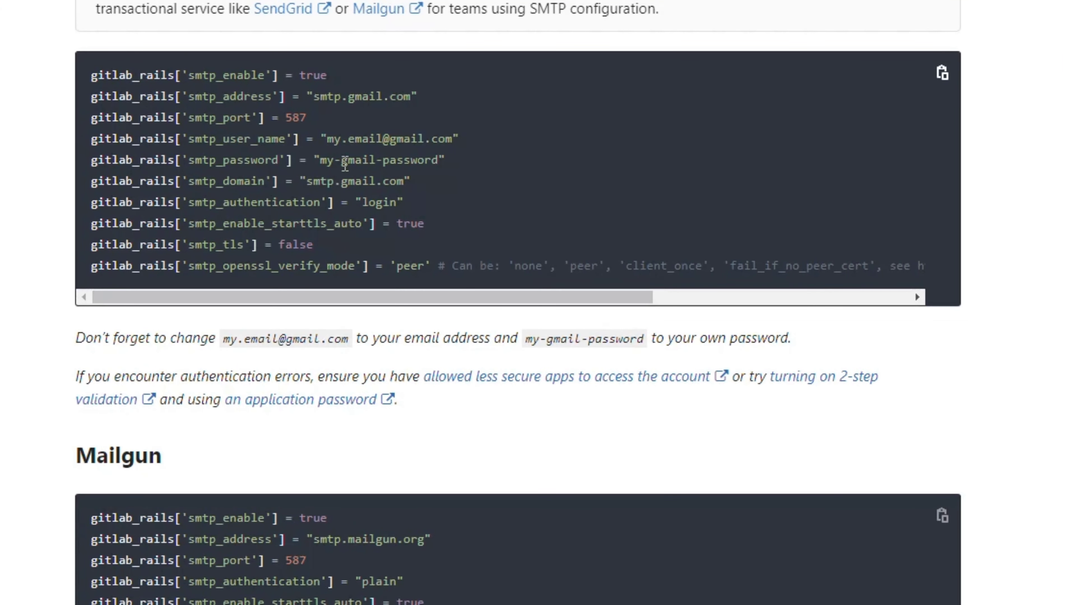
- Select the my-gmail-password placeholder, then the whole Gmail SMTP settings block
{"action": "left_click_drag", "start_coordinate": [320, 163], "coordinate": [440, 160]}
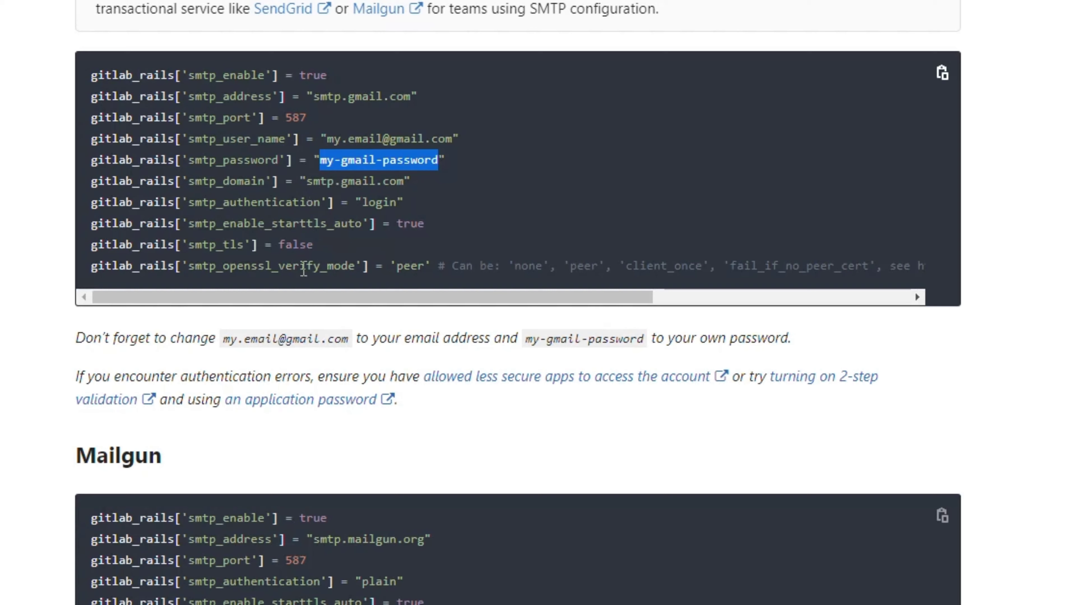
{"action": "left_click_drag", "start_coordinate": [431, 265], "coordinate": [64, 72]}
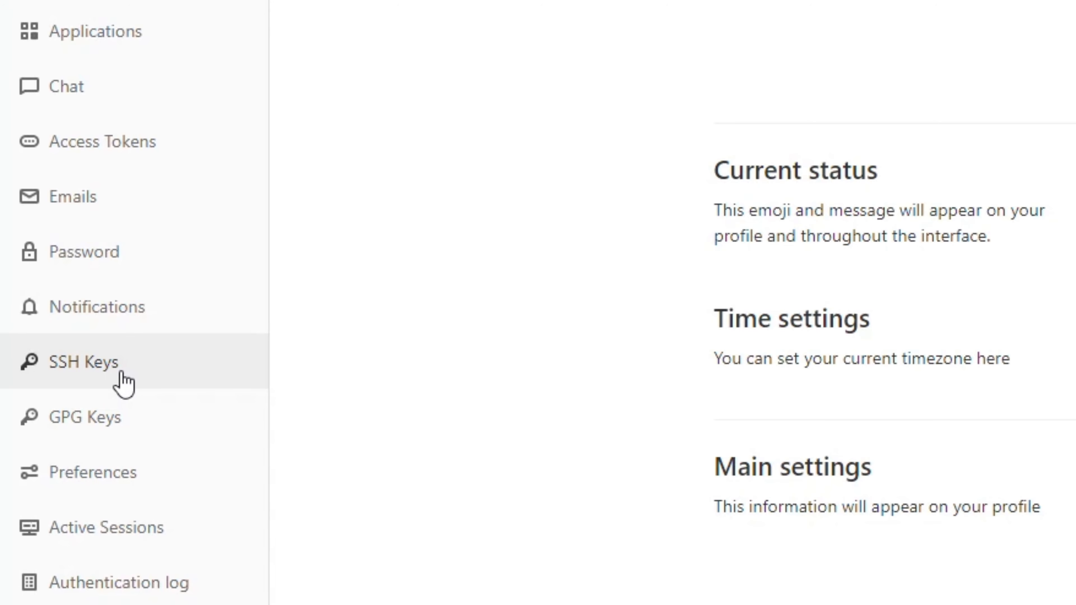
- Paste the public SSH key on the SSH Keys page and add it as 2021_03_31_4096_KP
{"action": "left_click", "coordinate": [111, 377]}
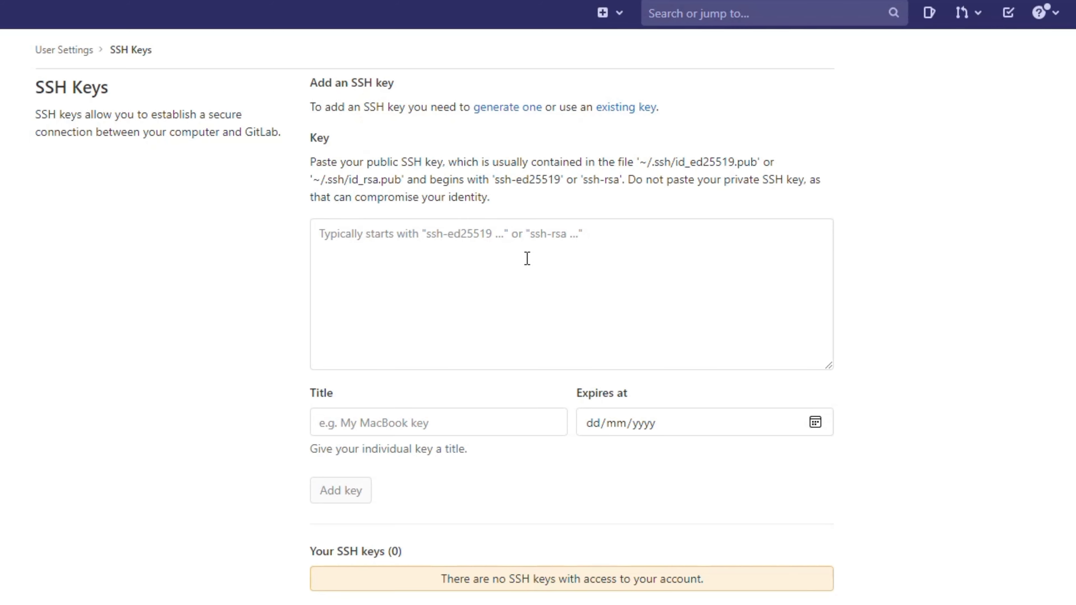
{"action": "left_click", "coordinate": [603, 258]}
{"action": "left_click", "coordinate": [935, 270]}
{"action": "left_click", "coordinate": [505, 261]}
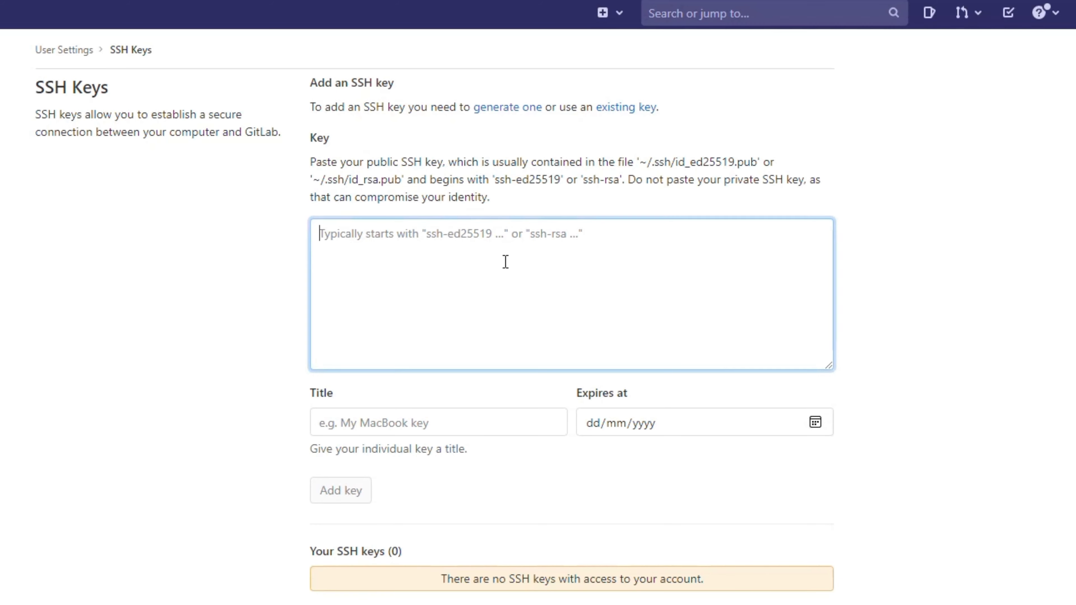
{"action": "right_click", "coordinate": [505, 261]}
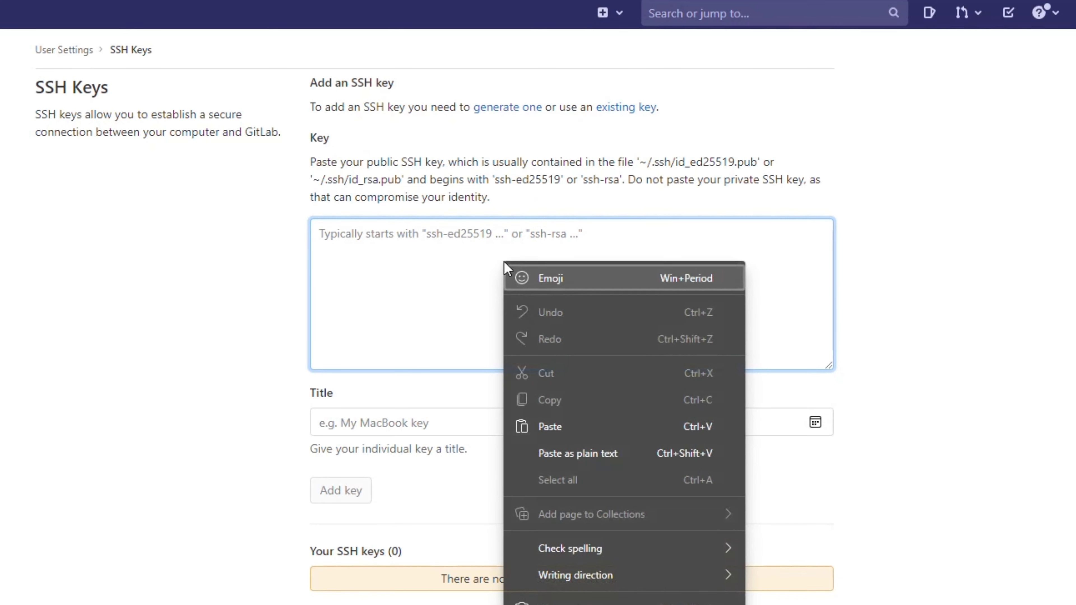
{"action": "left_click", "coordinate": [561, 426]}
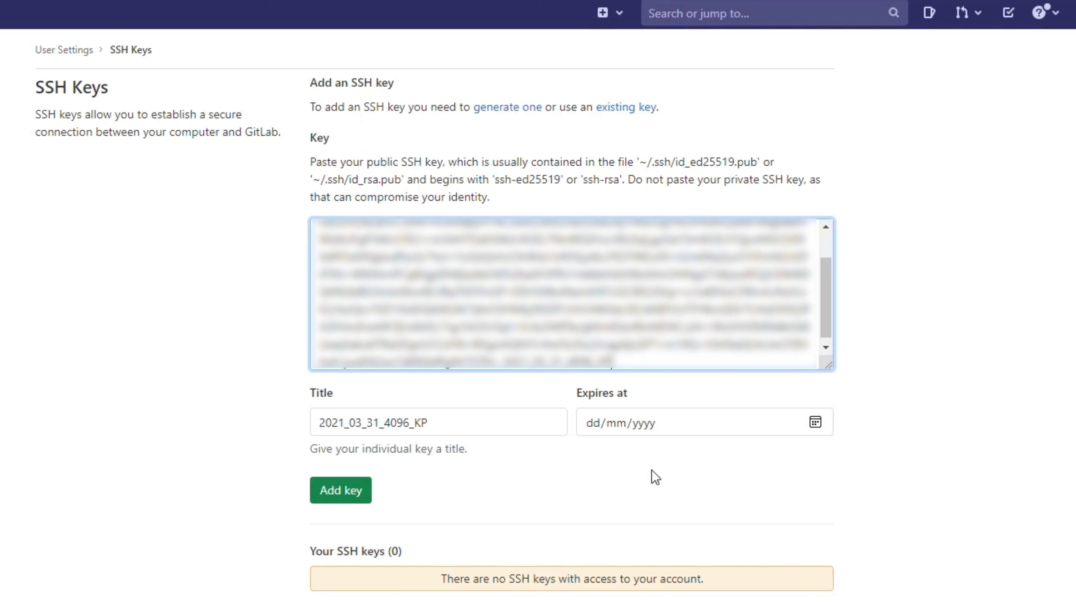
{"action": "left_click", "coordinate": [341, 495]}
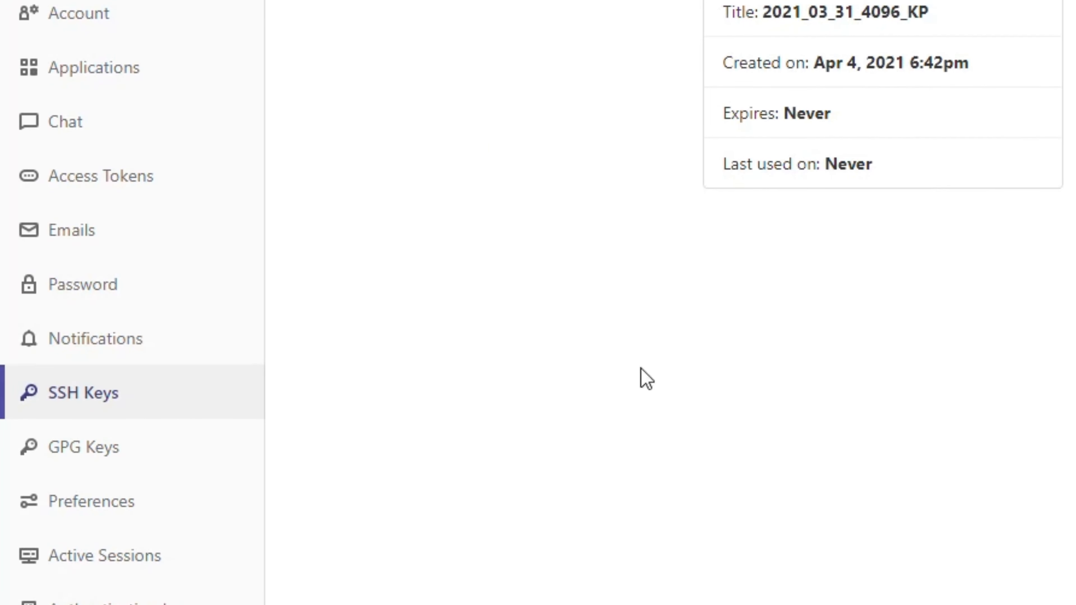
- Fill in a new personal access token with the api scope and a token name
{"action": "left_click", "coordinate": [135, 186]}
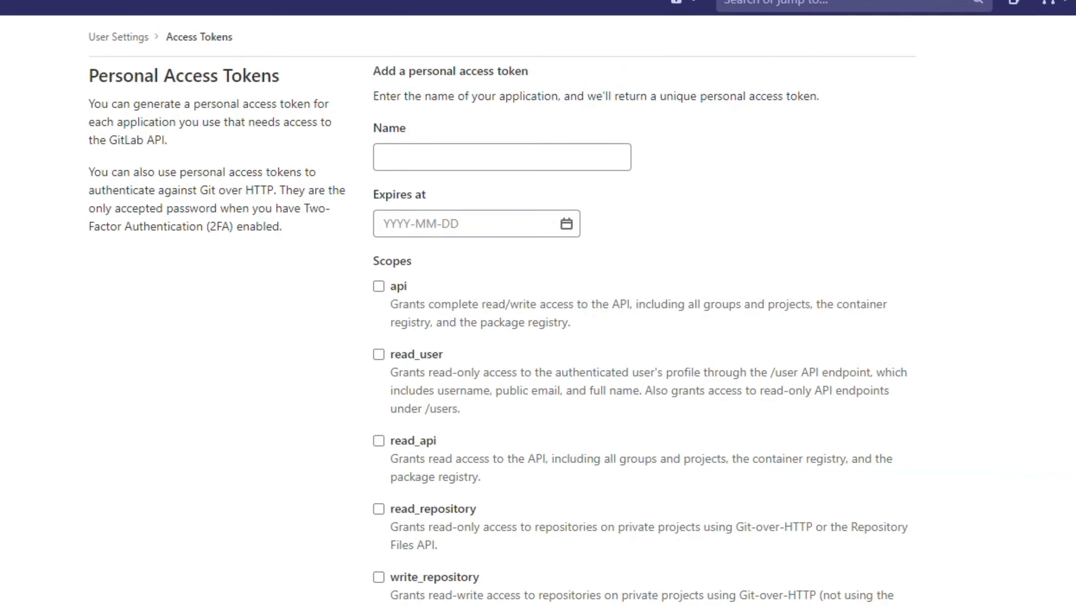
{"action": "scroll", "coordinate": [625, 555], "scroll_direction": "down", "scroll_amount": 5}
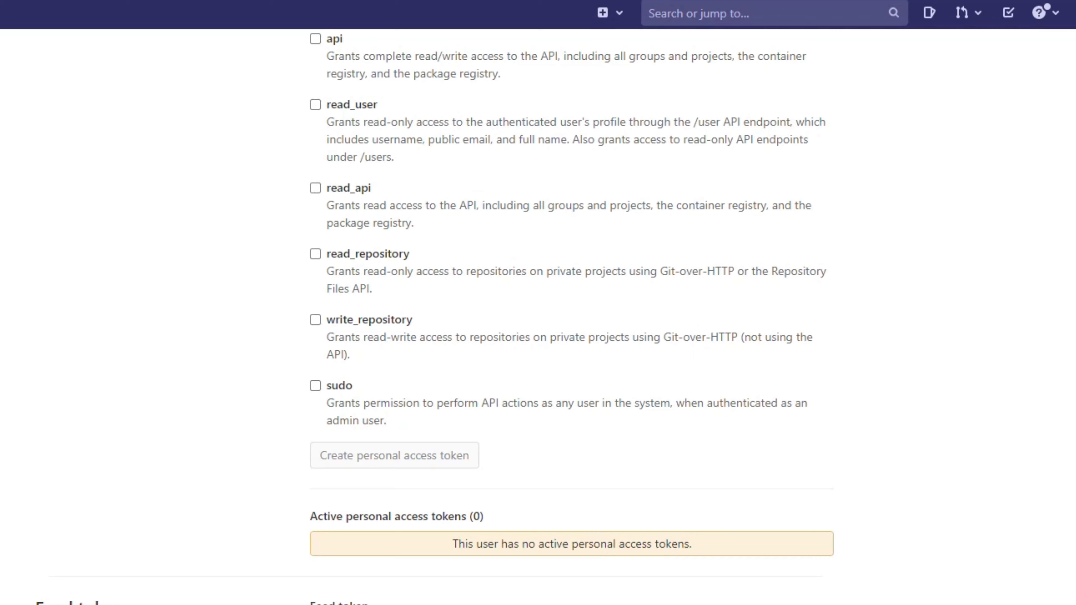
{"action": "scroll", "coordinate": [571, 318], "scroll_direction": "up", "scroll_amount": 5}
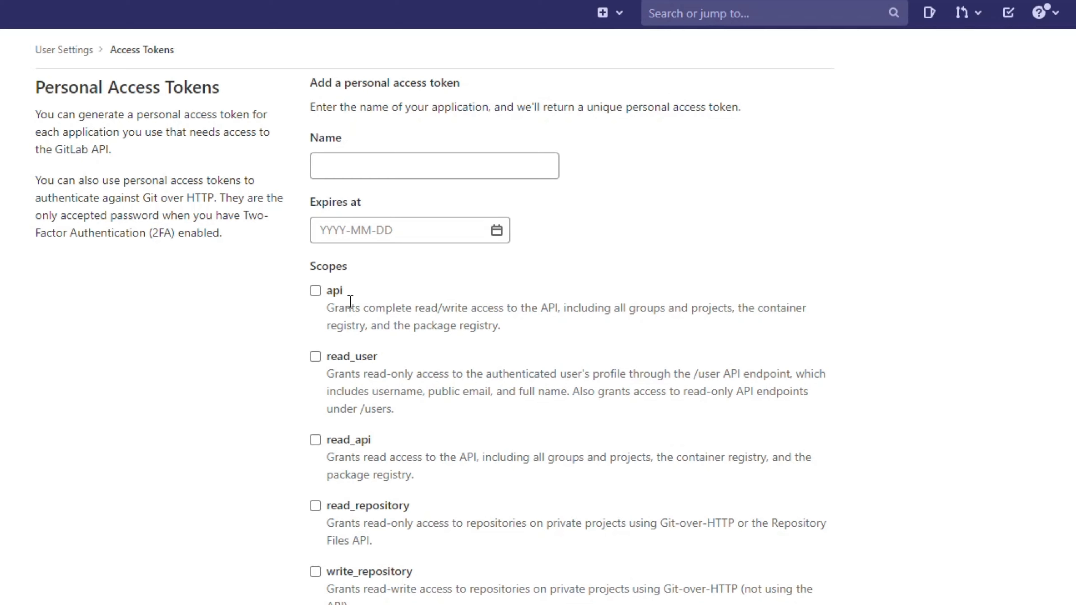
{"action": "left_click", "coordinate": [315, 291]}
{"action": "left_click", "coordinate": [588, 222]}
{"action": "left_click", "coordinate": [546, 198]}
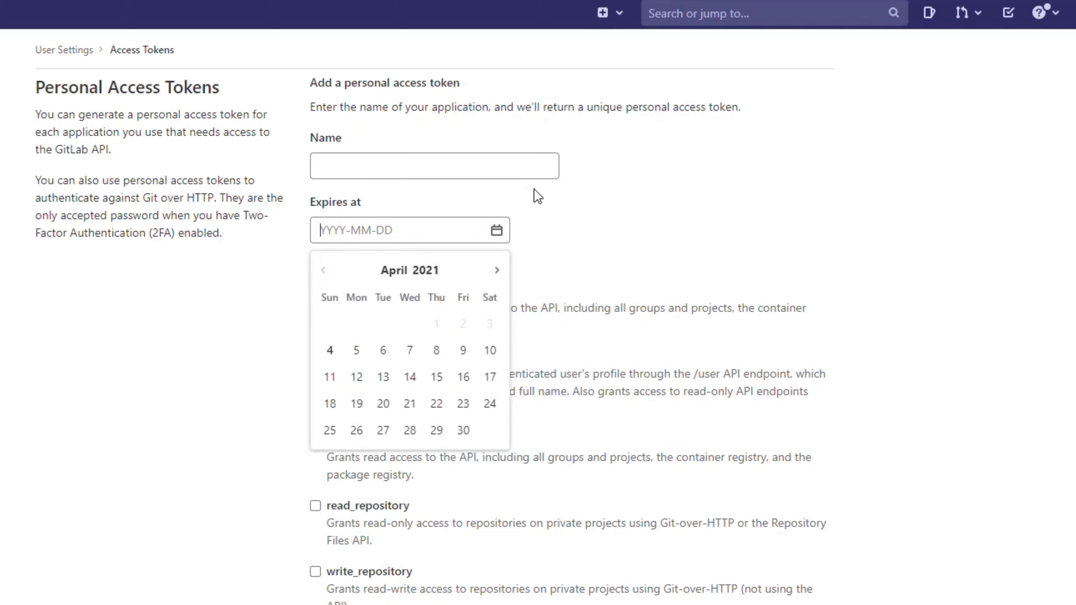
{"action": "left_click", "coordinate": [488, 172]}
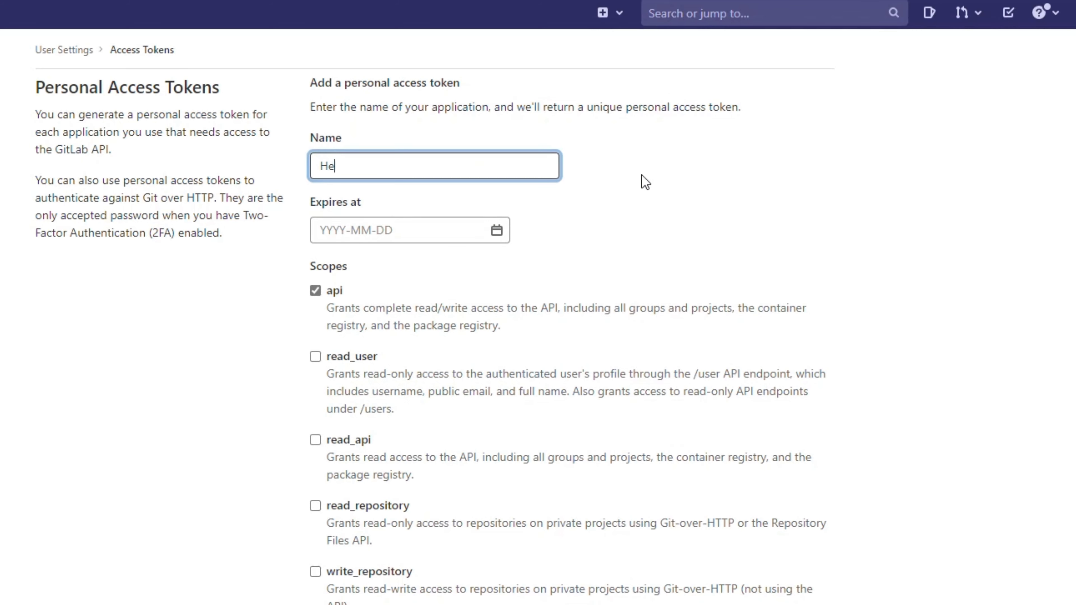
- Create the personal access token and copy the generated token to the clipboard
{"action": "scroll", "coordinate": [651, 361], "scroll_direction": "down", "scroll_amount": 3}
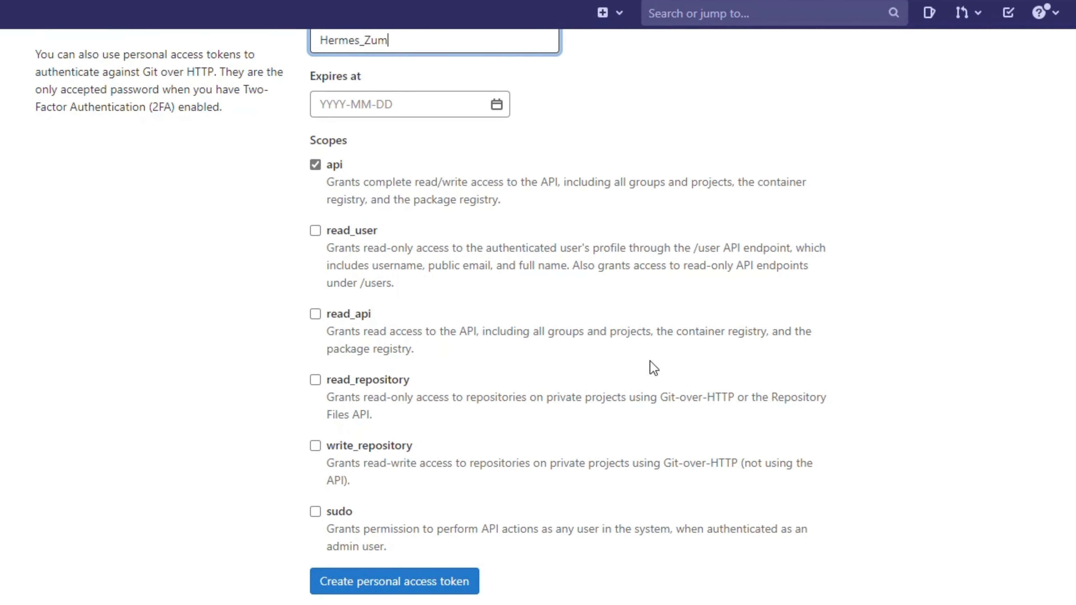
{"action": "scroll", "coordinate": [621, 417], "scroll_direction": "up", "scroll_amount": 3}
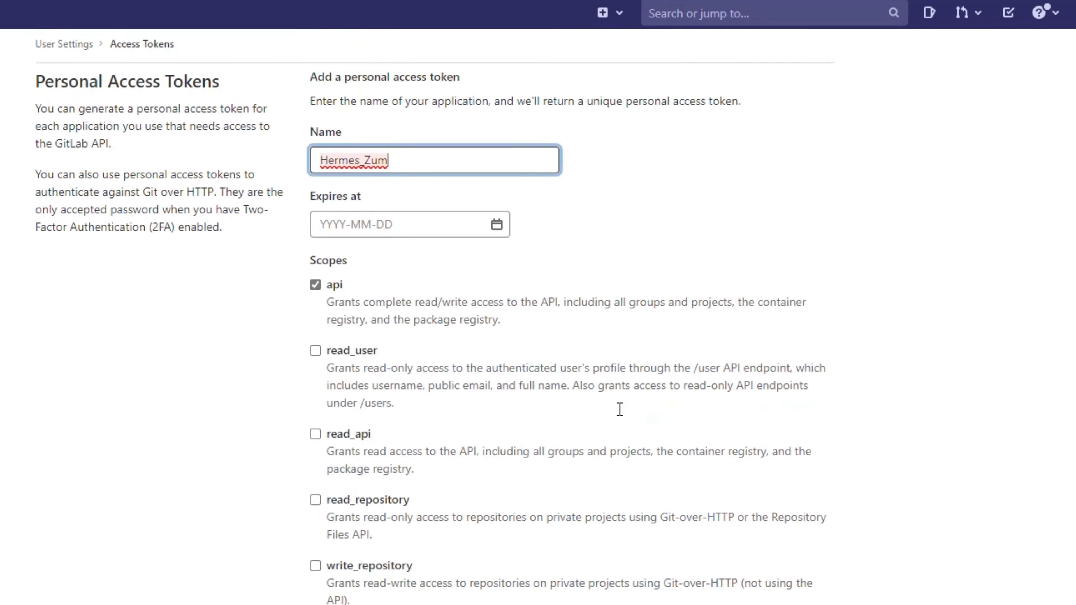
{"action": "scroll", "coordinate": [621, 416], "scroll_direction": "down", "scroll_amount": 6}
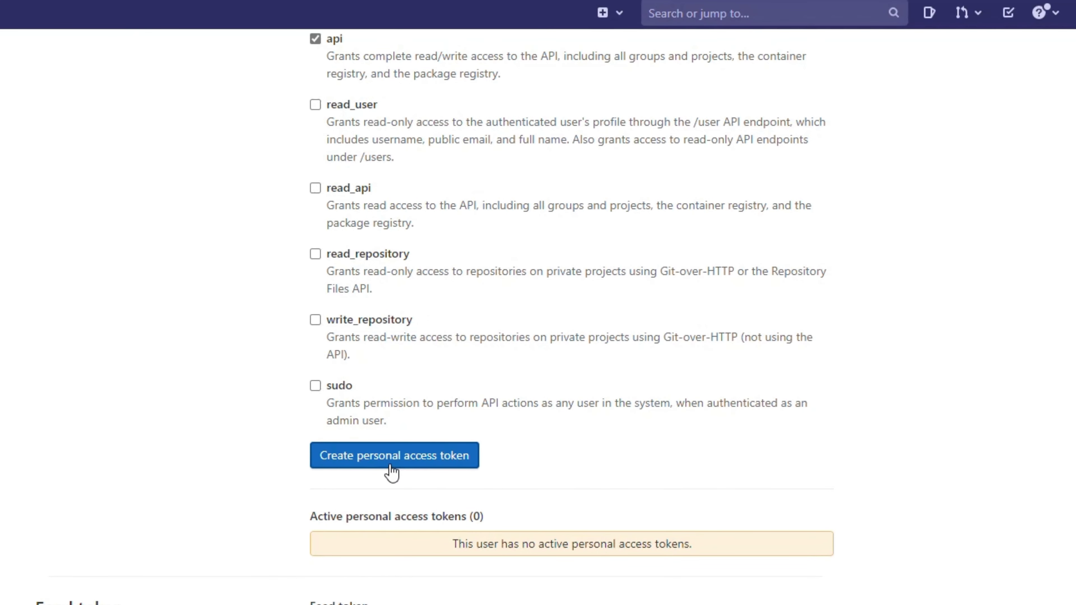
{"action": "left_click", "coordinate": [419, 458]}
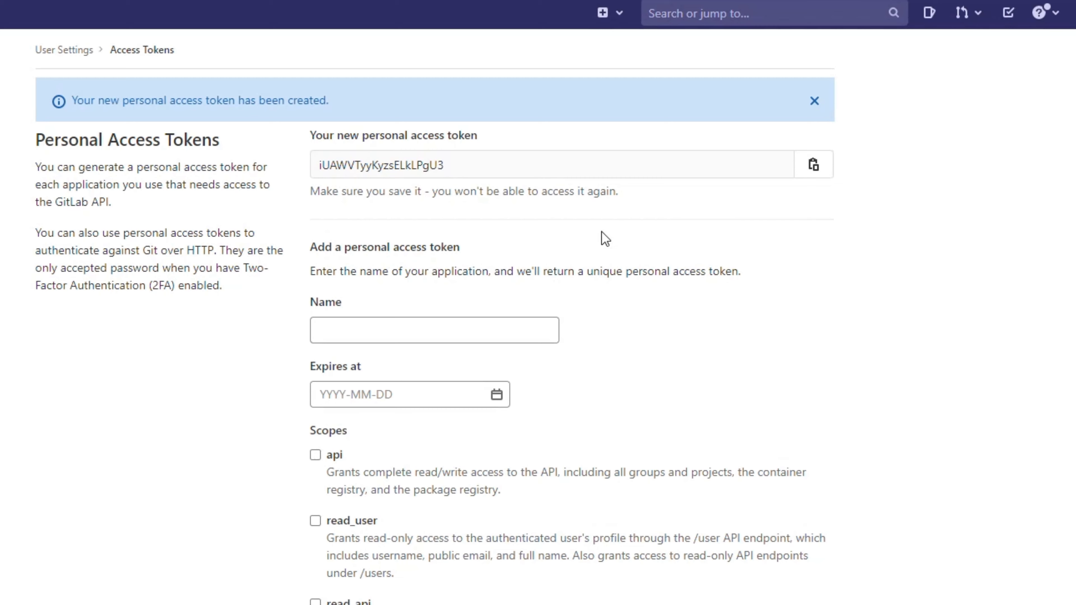
{"action": "left_click", "coordinate": [813, 169]}
{"action": "left_click", "coordinate": [586, 601]}
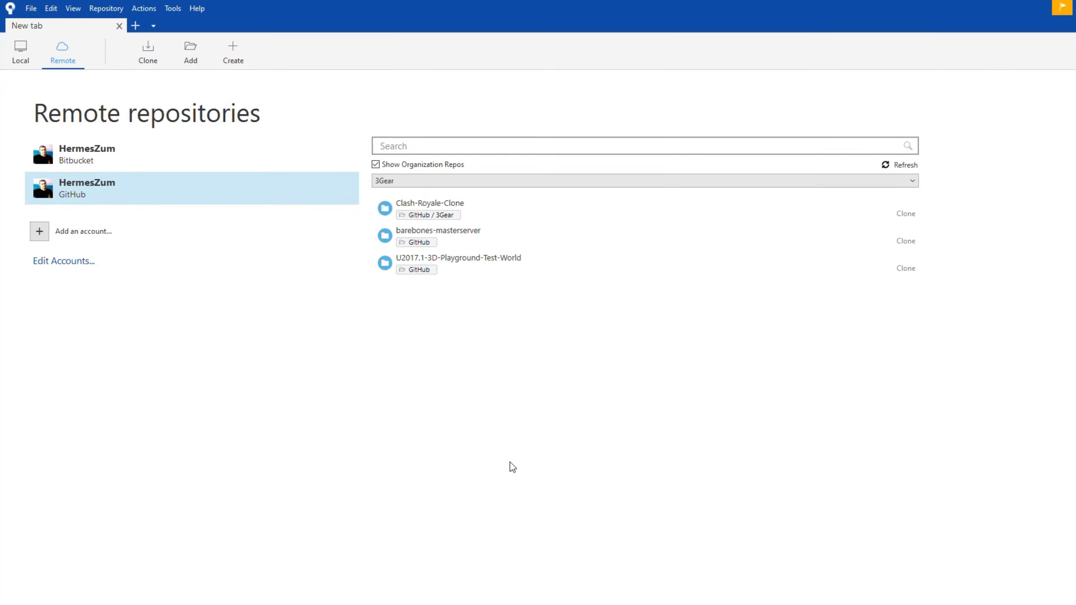
{"action": "left_click", "coordinate": [97, 270]}
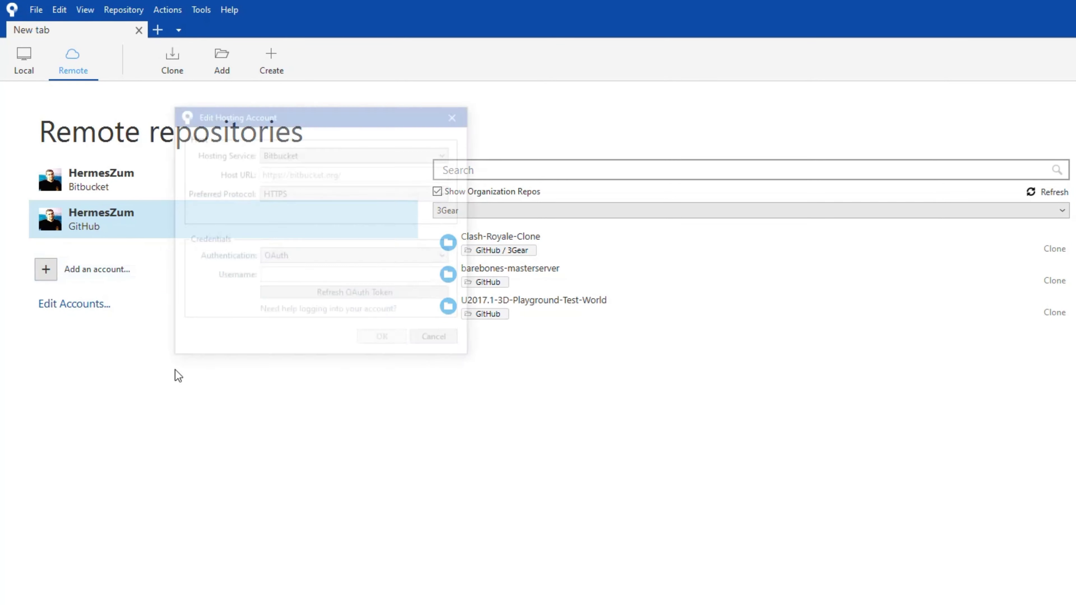
{"action": "left_click", "coordinate": [332, 154]}
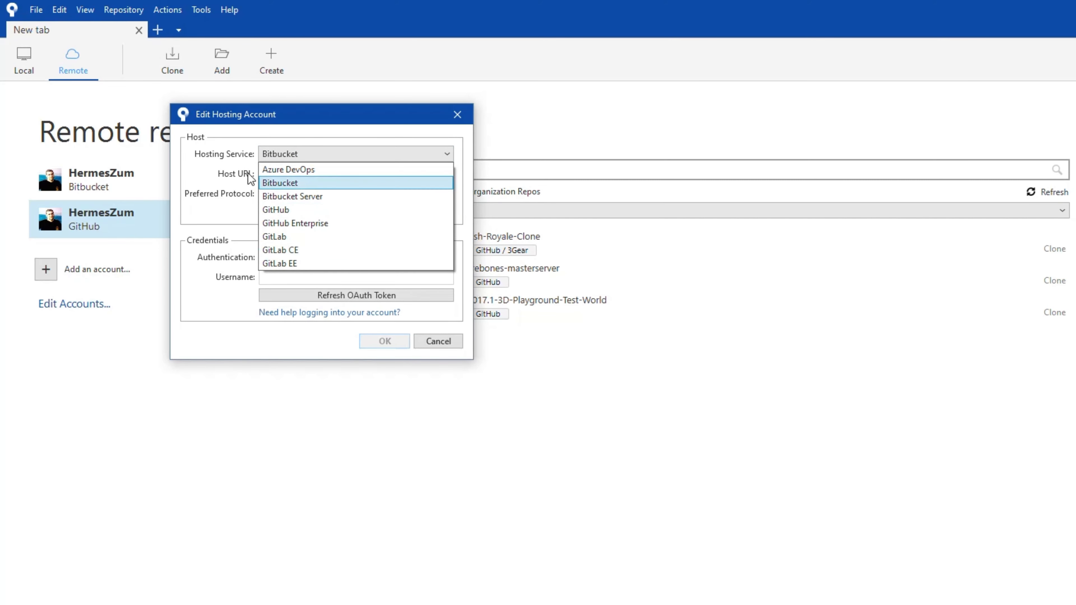
{"action": "left_click", "coordinate": [302, 251]}
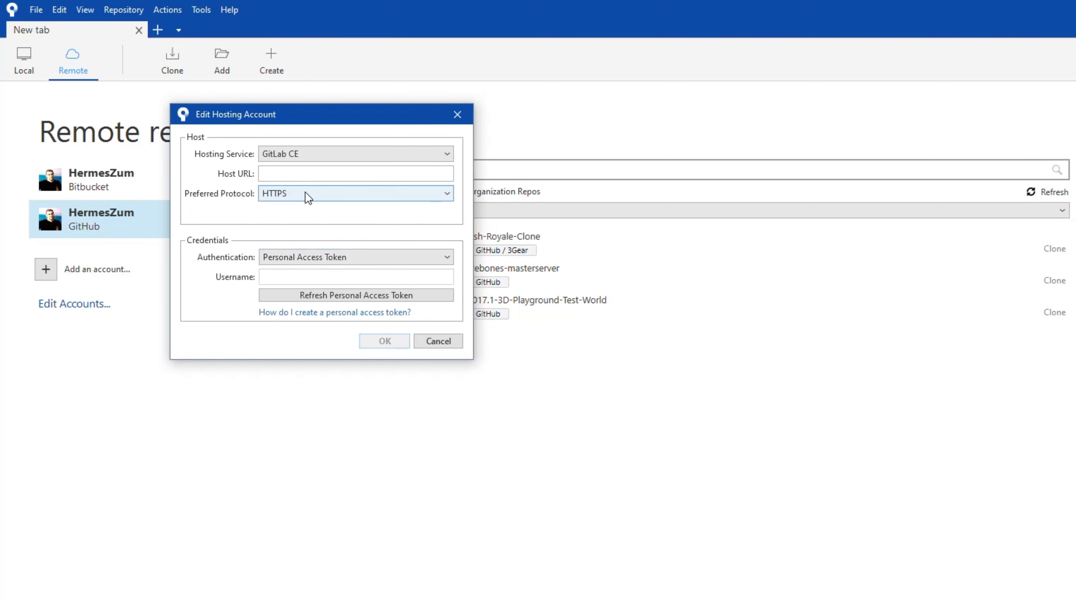
{"action": "left_click", "coordinate": [296, 175]}
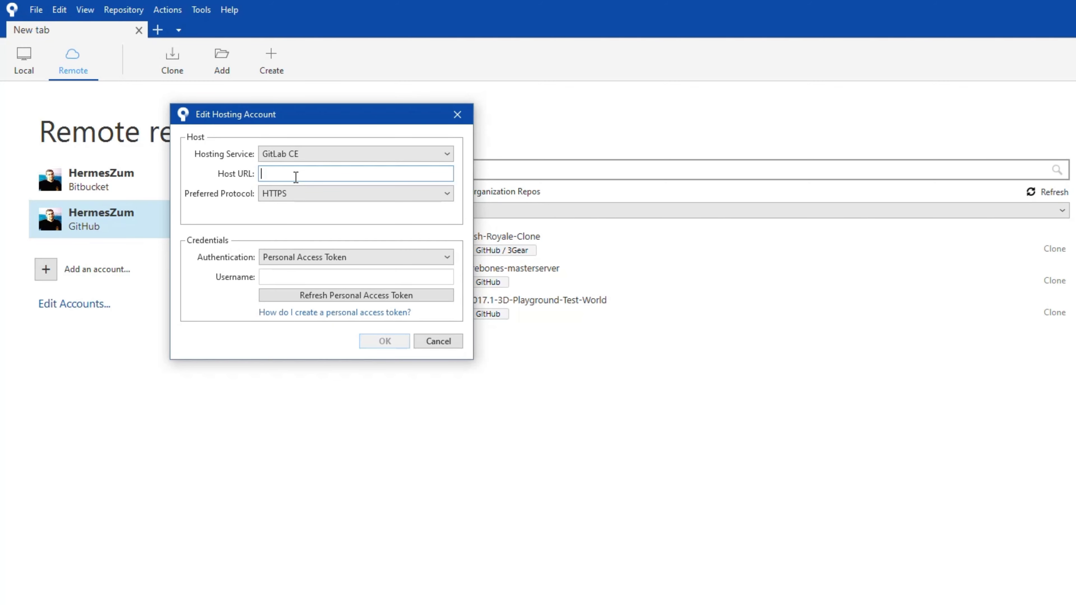
{"action": "type", "text": "http://gitlabce.local"}
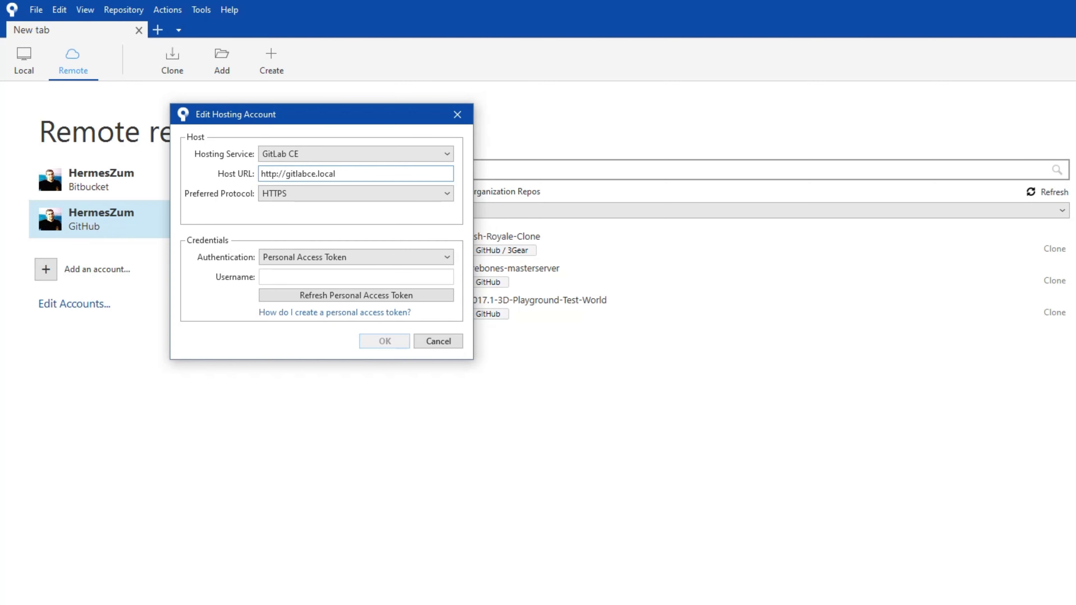